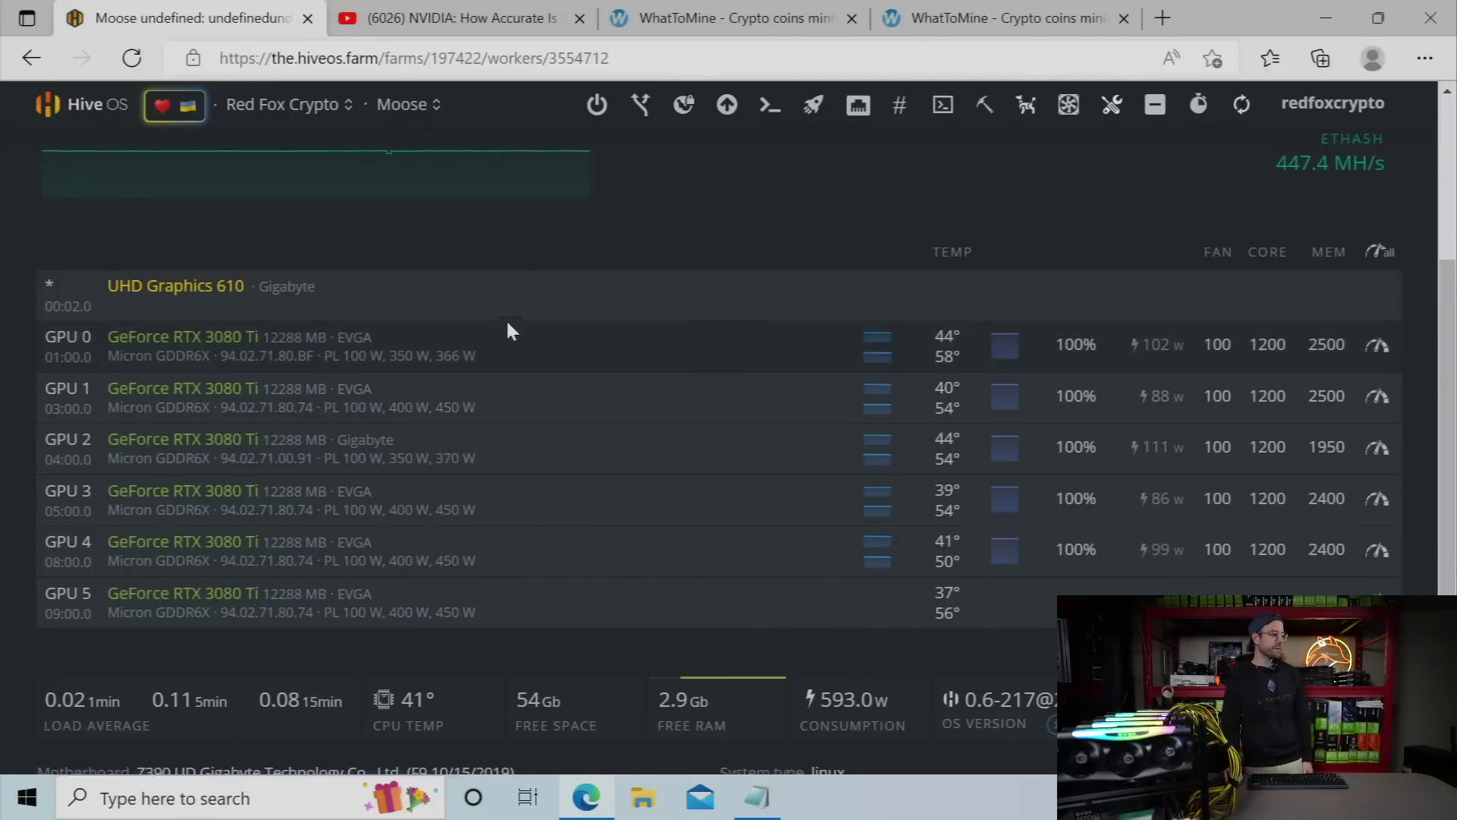
Check the Moose worker's current flight sheet, then go to the farm's flight sheets page
{"action": "scroll", "coordinate": [506, 317], "scroll_direction": "up", "scroll_amount": 4}
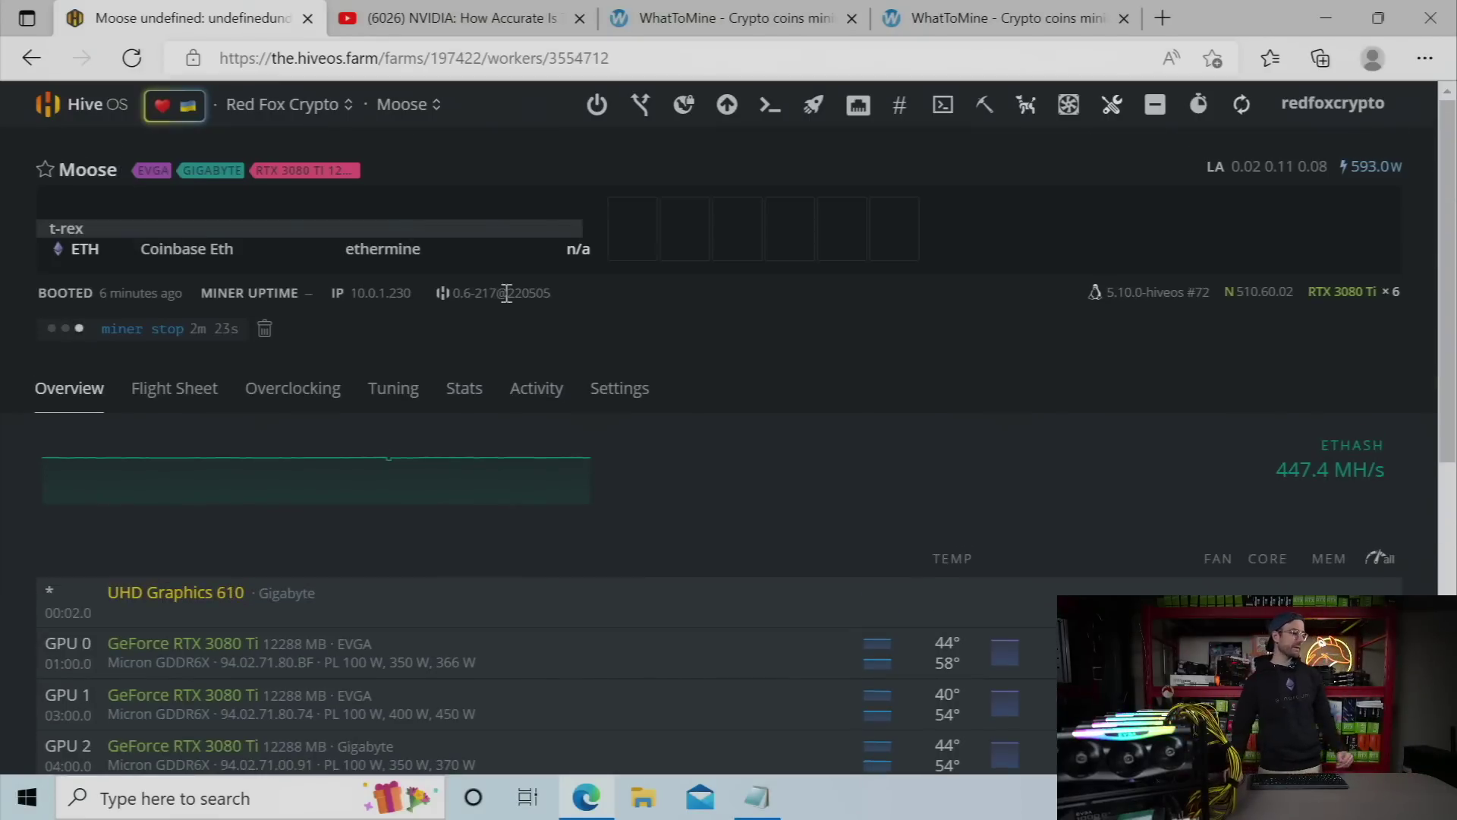
{"action": "left_click", "coordinate": [155, 393]}
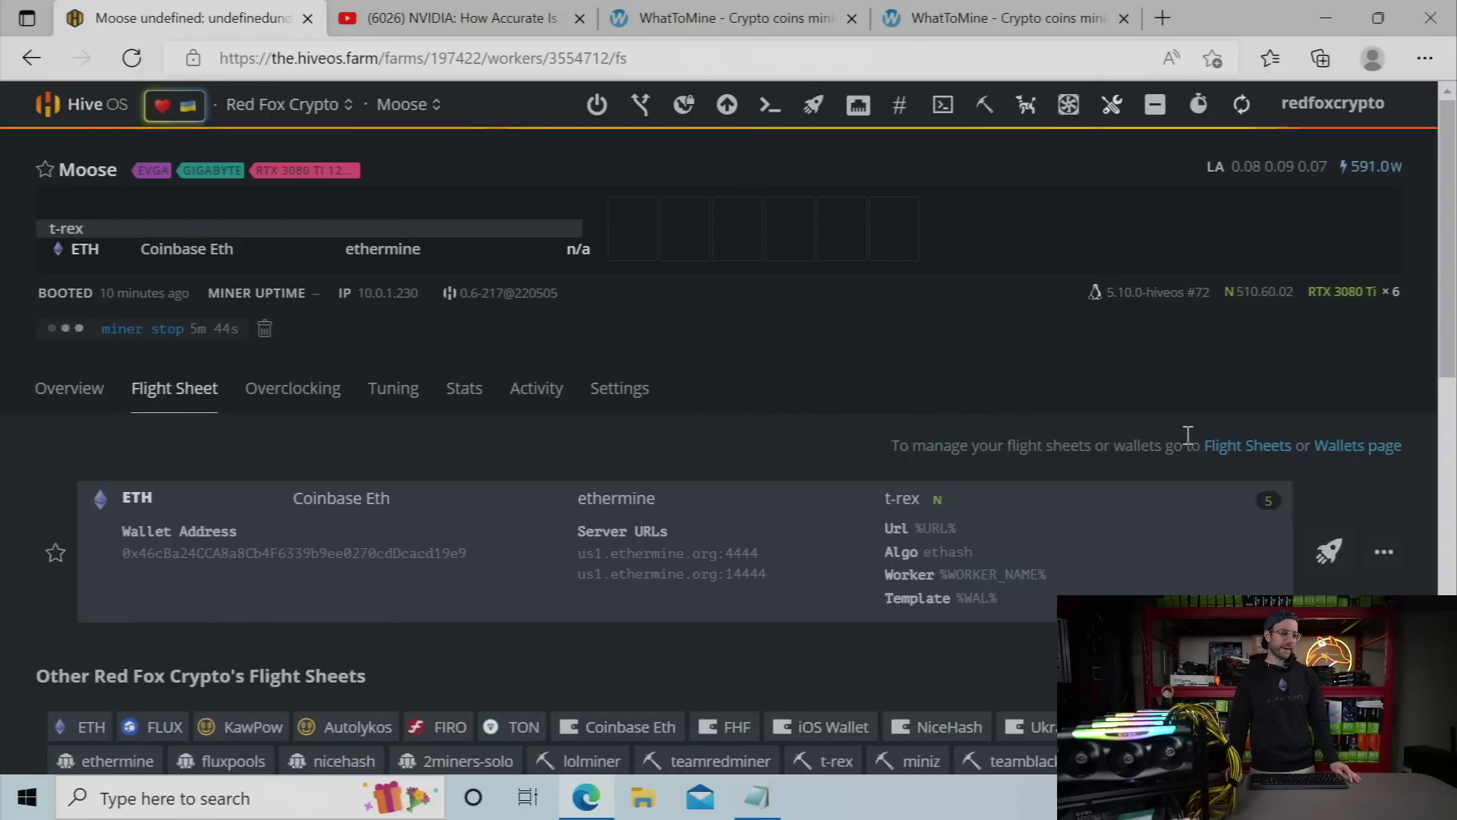
{"action": "scroll", "coordinate": [1215, 398], "scroll_direction": "down", "scroll_amount": 3}
{"action": "left_click", "coordinate": [1239, 241]}
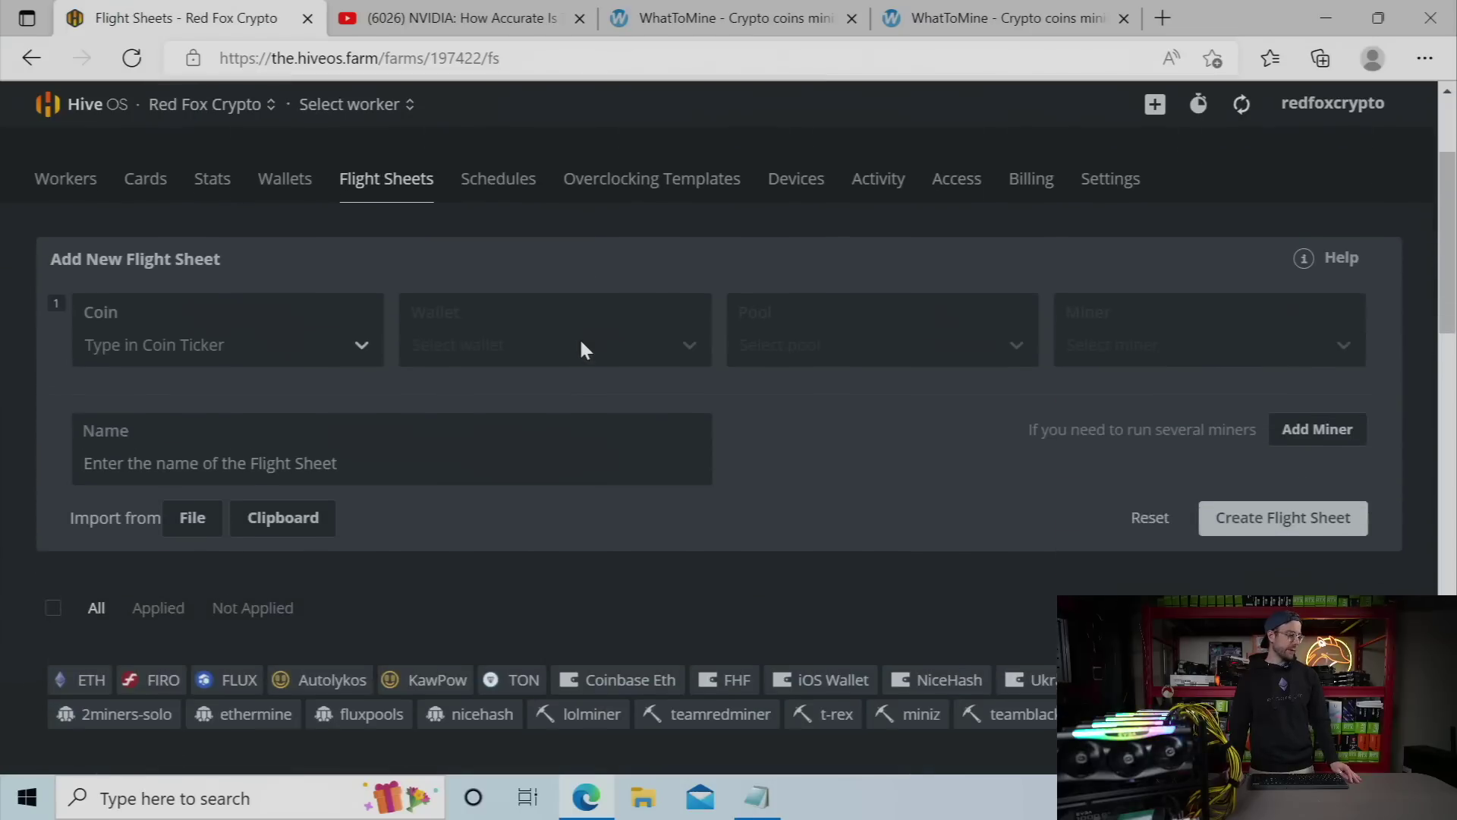
For a new flight sheet, choose coin ETH, the Coinbase Eth wallet and the ethermine US East pool
{"action": "left_click", "coordinate": [152, 339]}
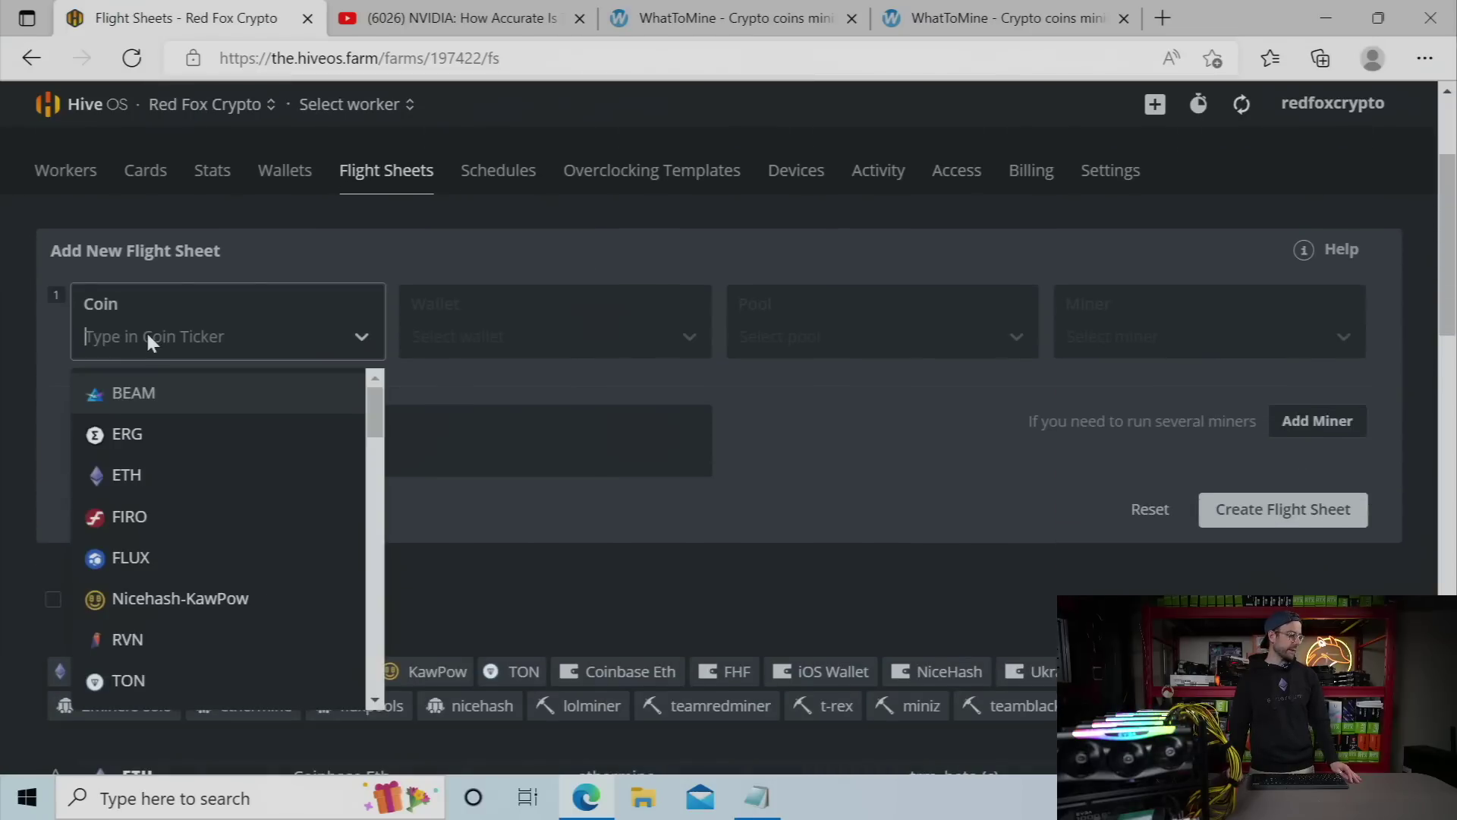
{"action": "left_click", "coordinate": [161, 477]}
{"action": "left_click", "coordinate": [507, 336]}
{"action": "left_click", "coordinate": [463, 497]}
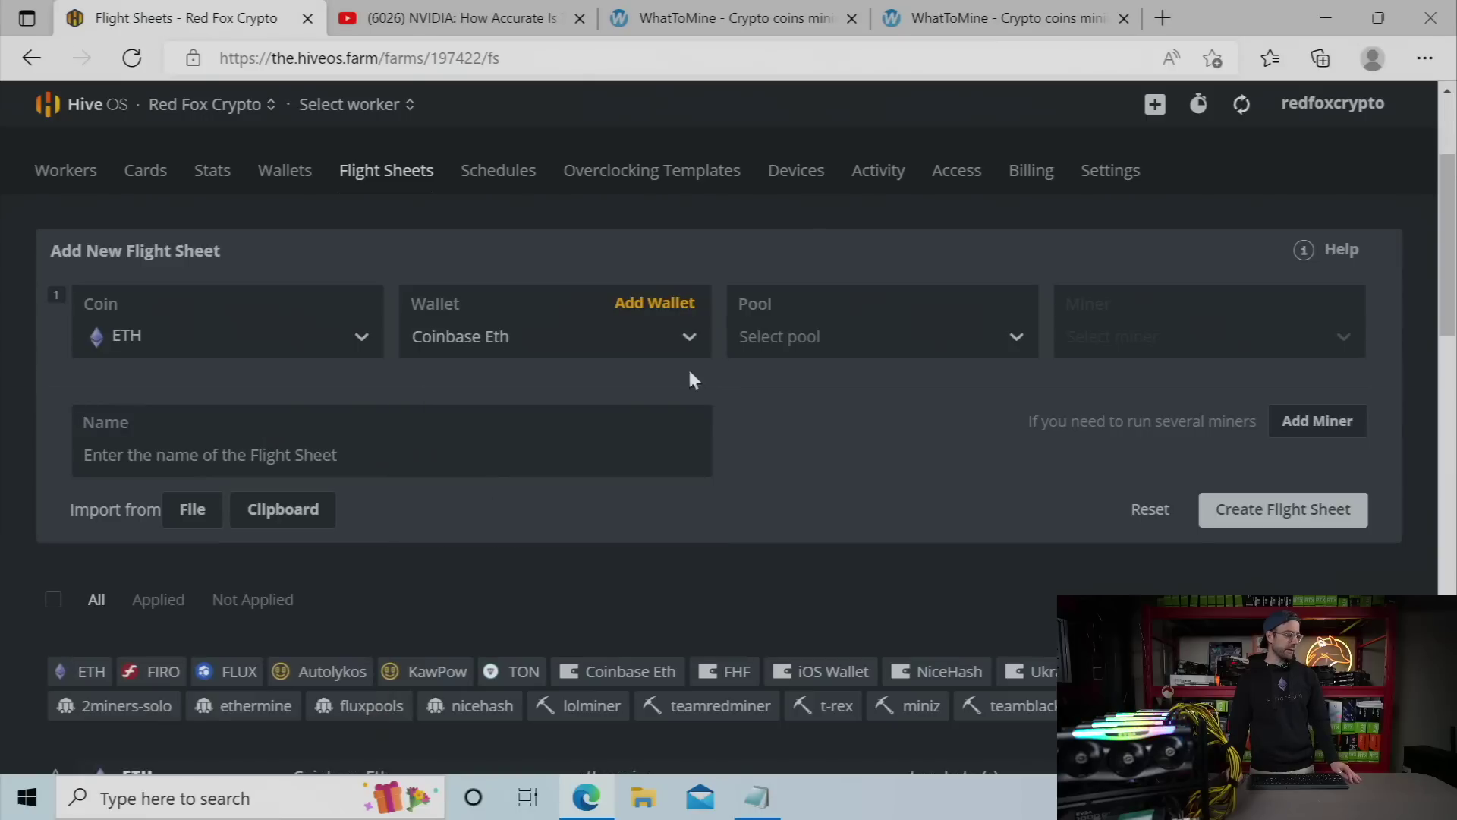
{"action": "left_click", "coordinate": [766, 332]}
{"action": "scroll", "coordinate": [794, 575], "scroll_direction": "down", "scroll_amount": 8}
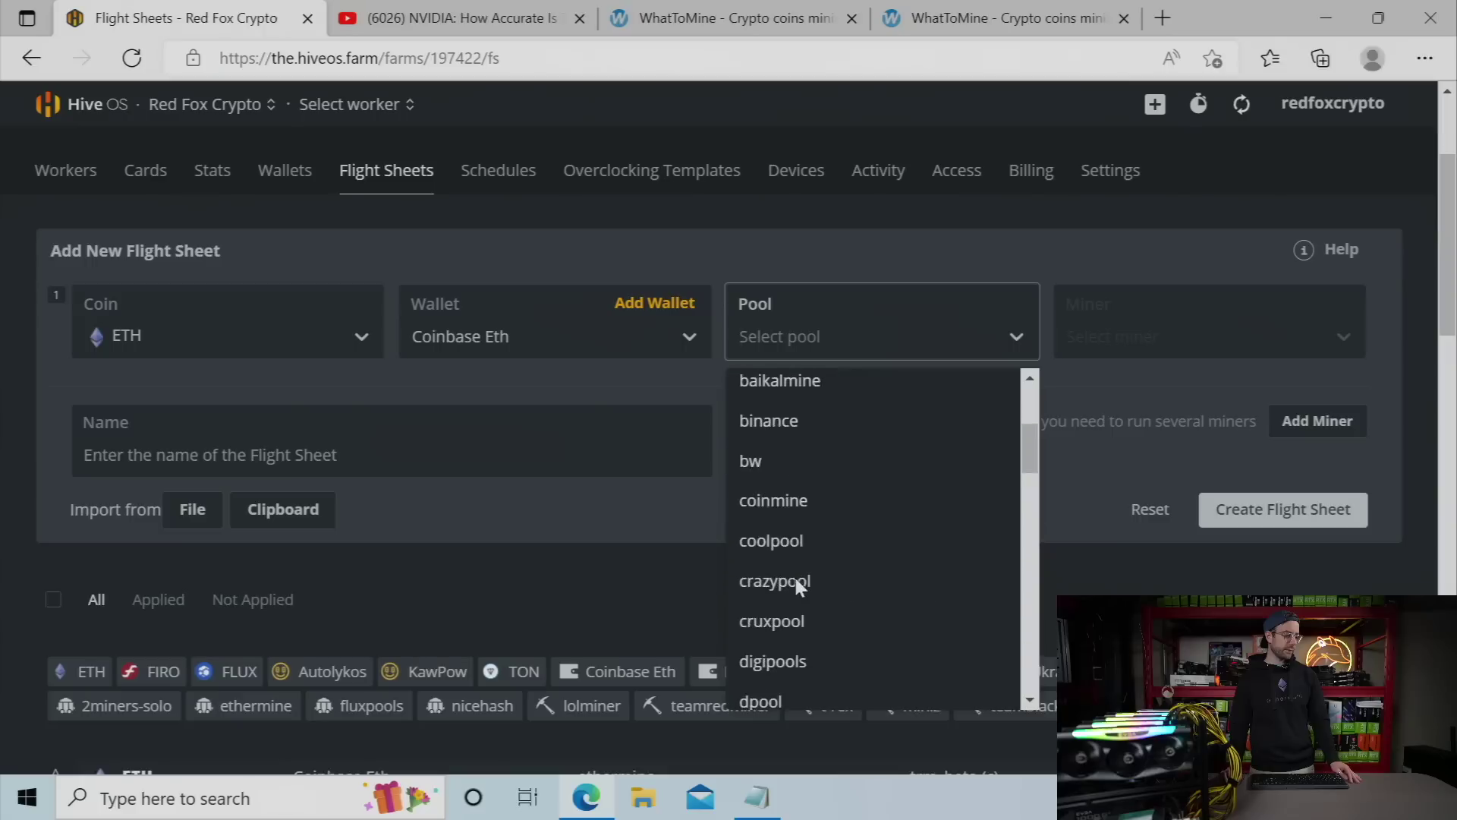
{"action": "left_click", "coordinate": [790, 422]}
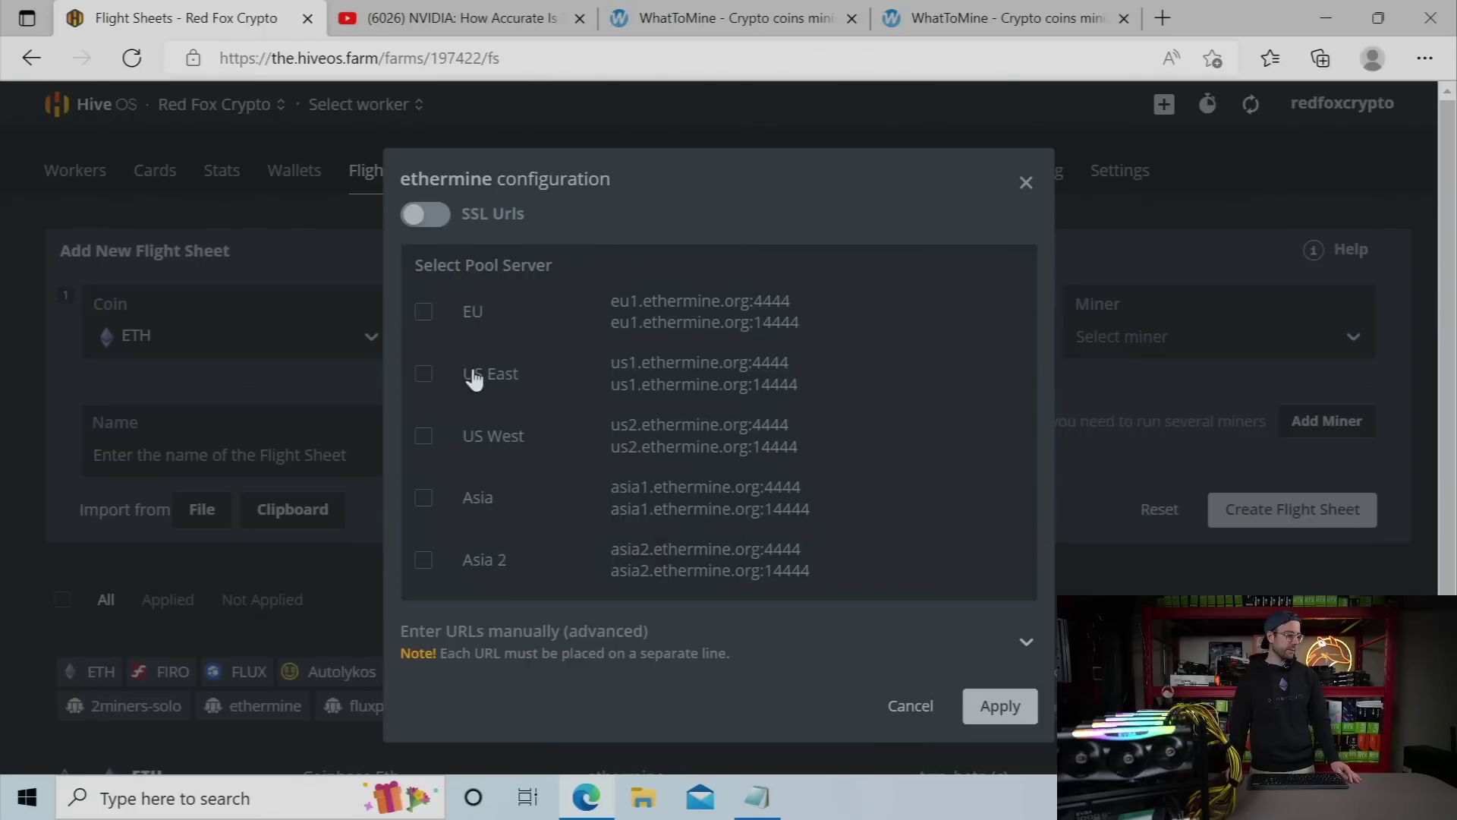
{"action": "left_click", "coordinate": [475, 376]}
{"action": "left_click", "coordinate": [999, 704]}
Select NBMiner as the miner, name the sheet 'NBMiner LHR' and create it
{"action": "left_click", "coordinate": [1126, 334]}
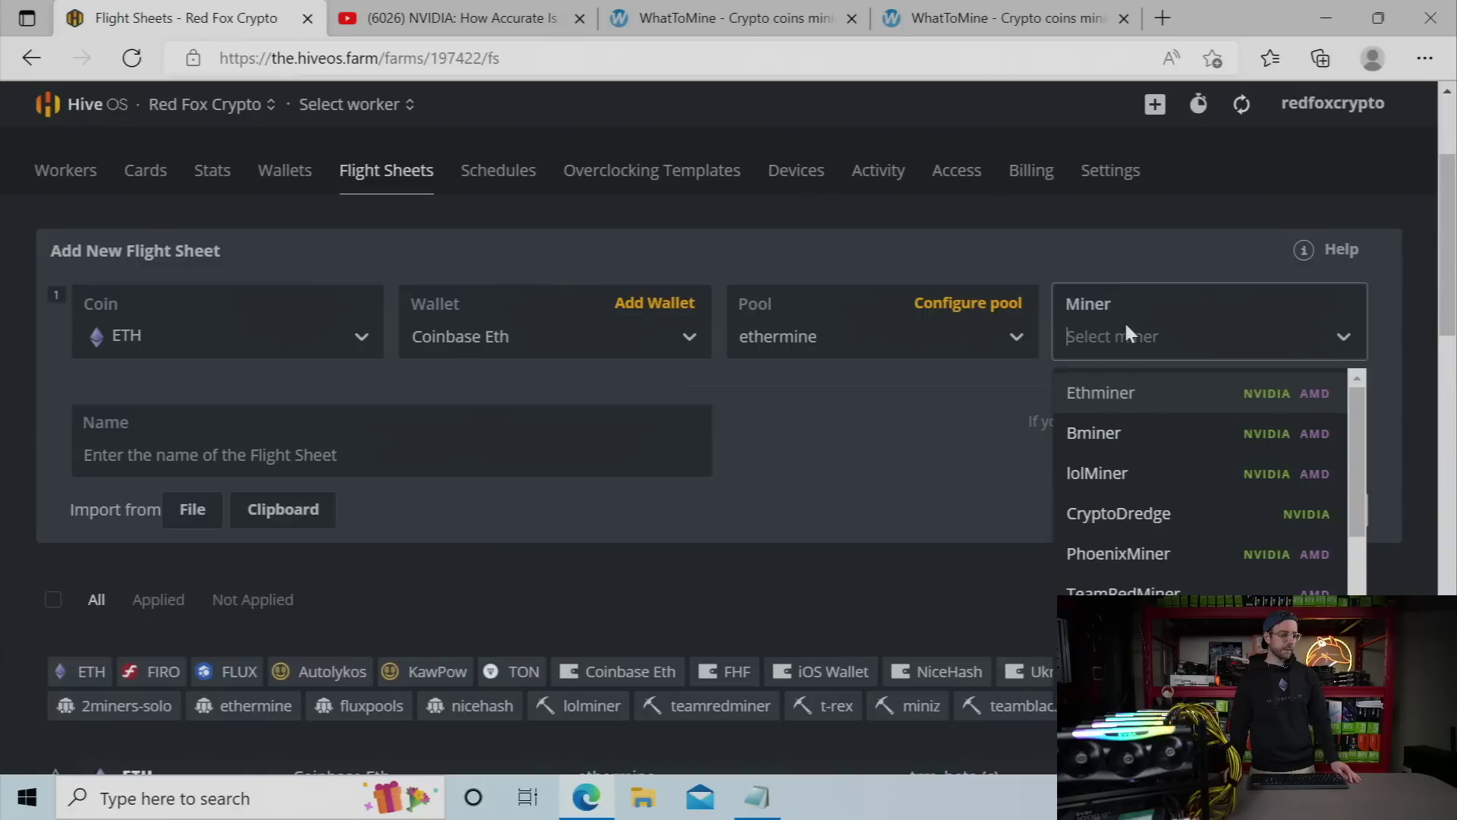
{"action": "scroll", "coordinate": [1095, 504], "scroll_direction": "down", "scroll_amount": 2}
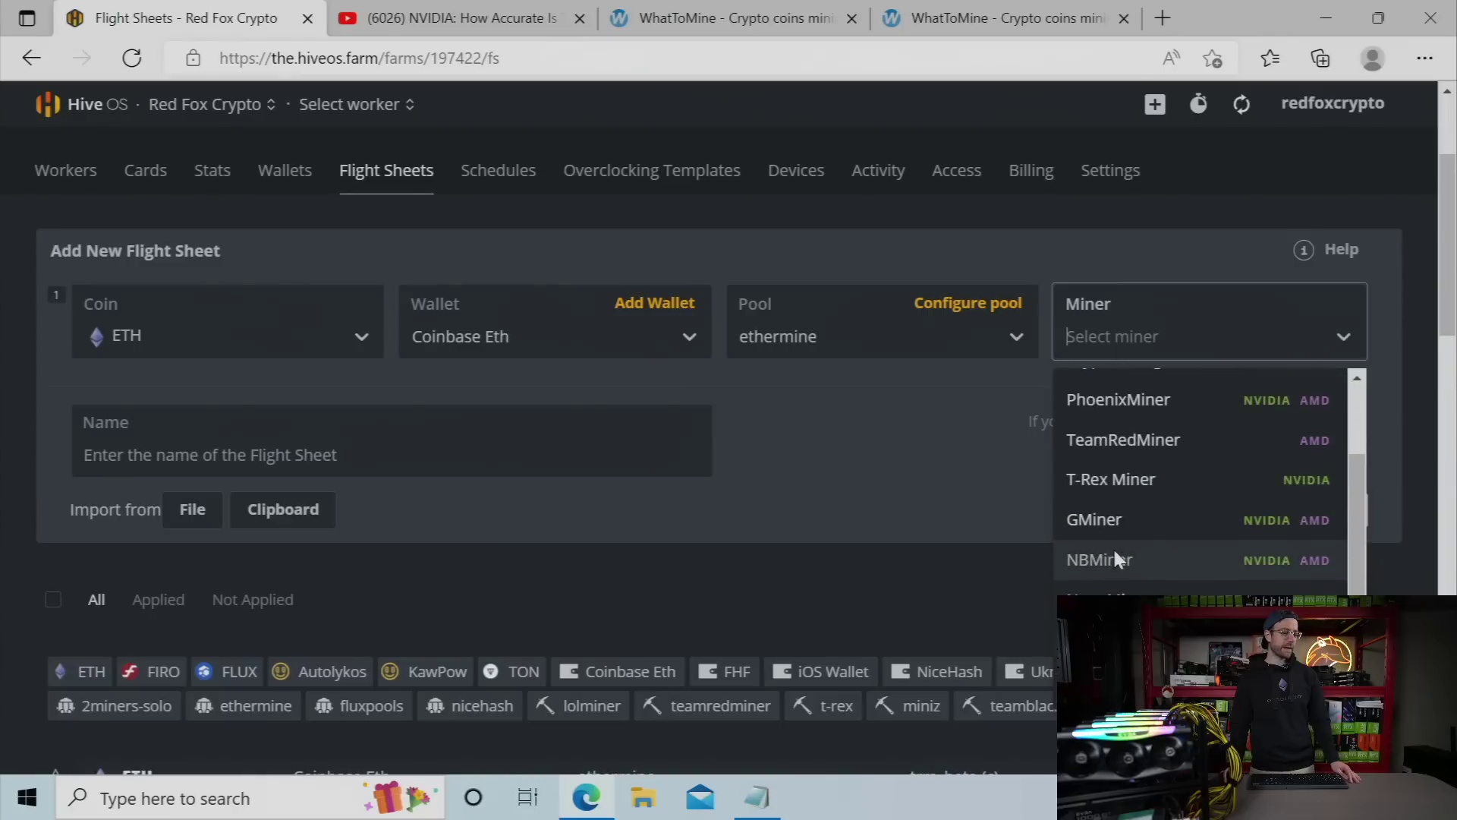
{"action": "left_click", "coordinate": [1116, 559]}
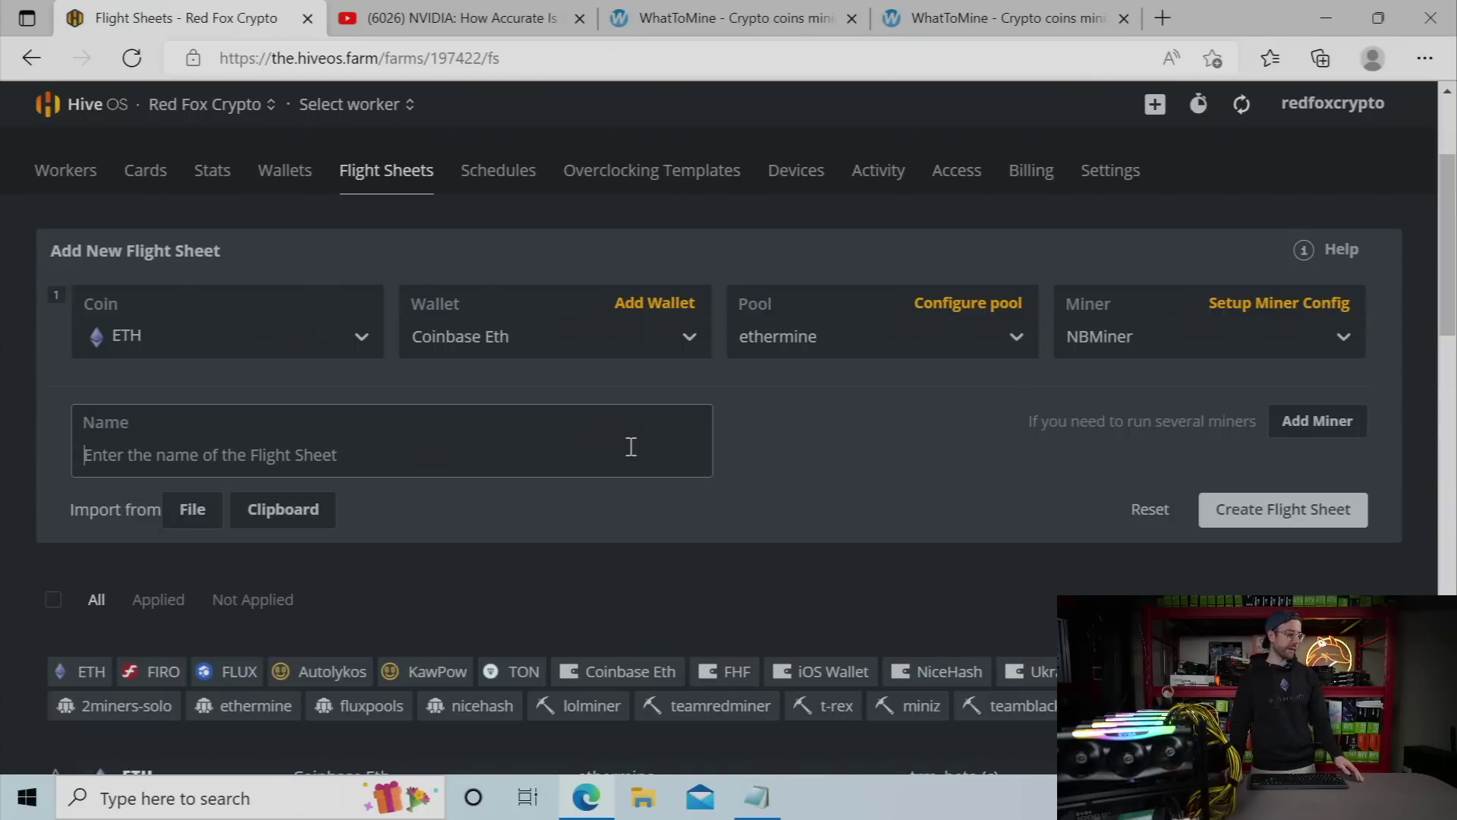
{"action": "type", "text": "NB"}
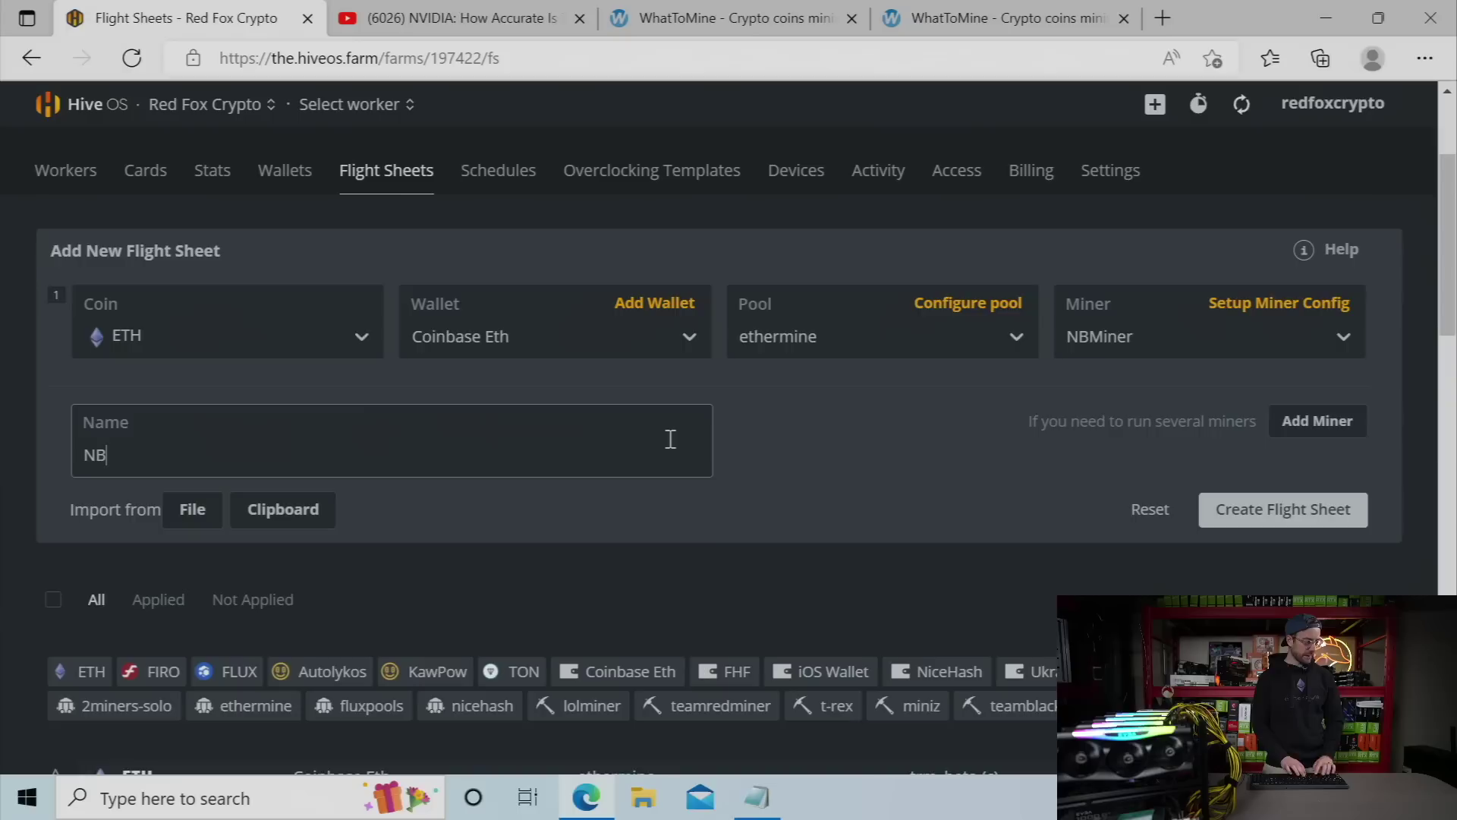
{"action": "type", "text": "Miner LHR"}
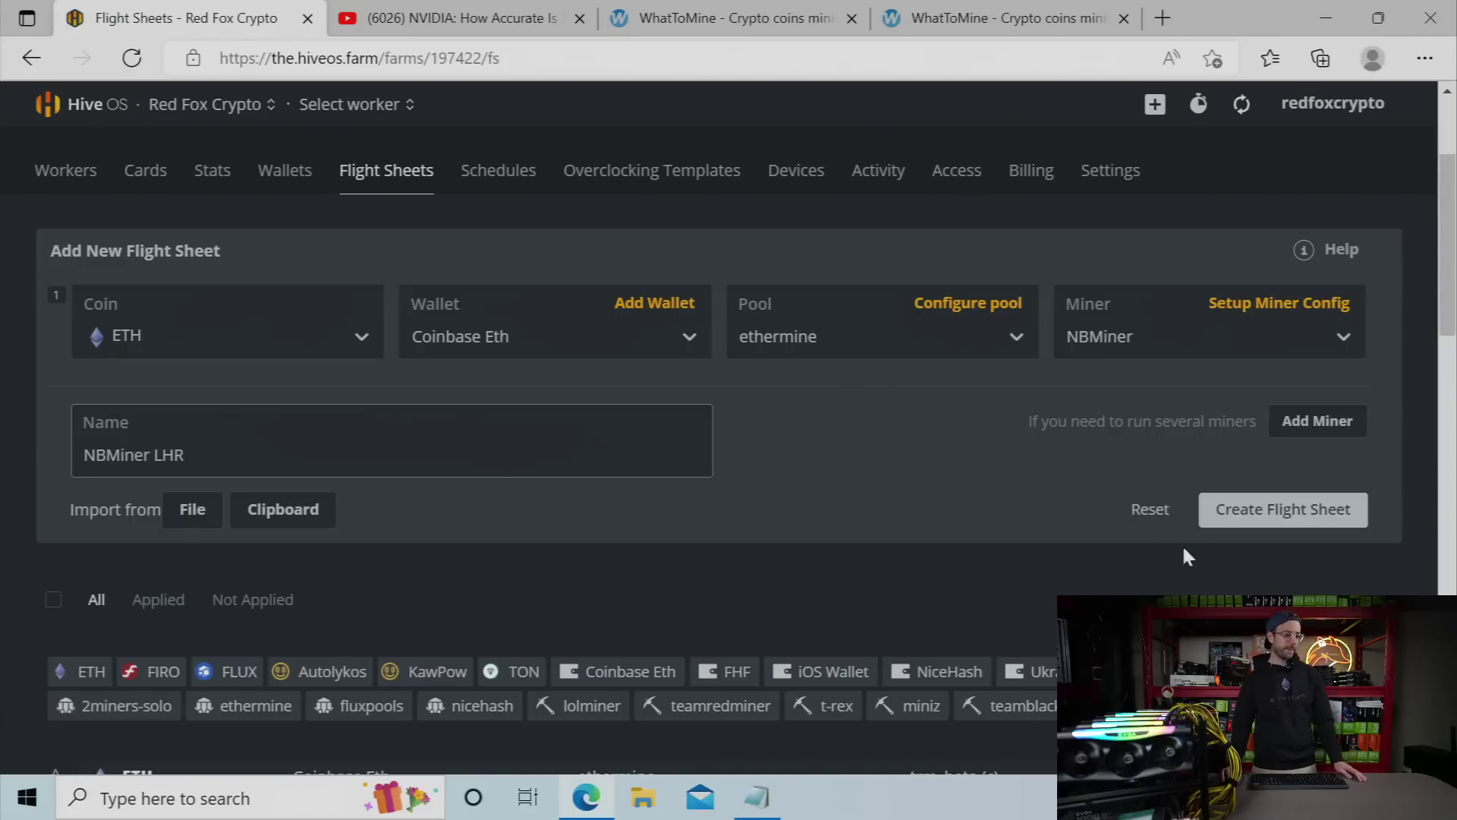
{"action": "left_click", "coordinate": [1217, 518]}
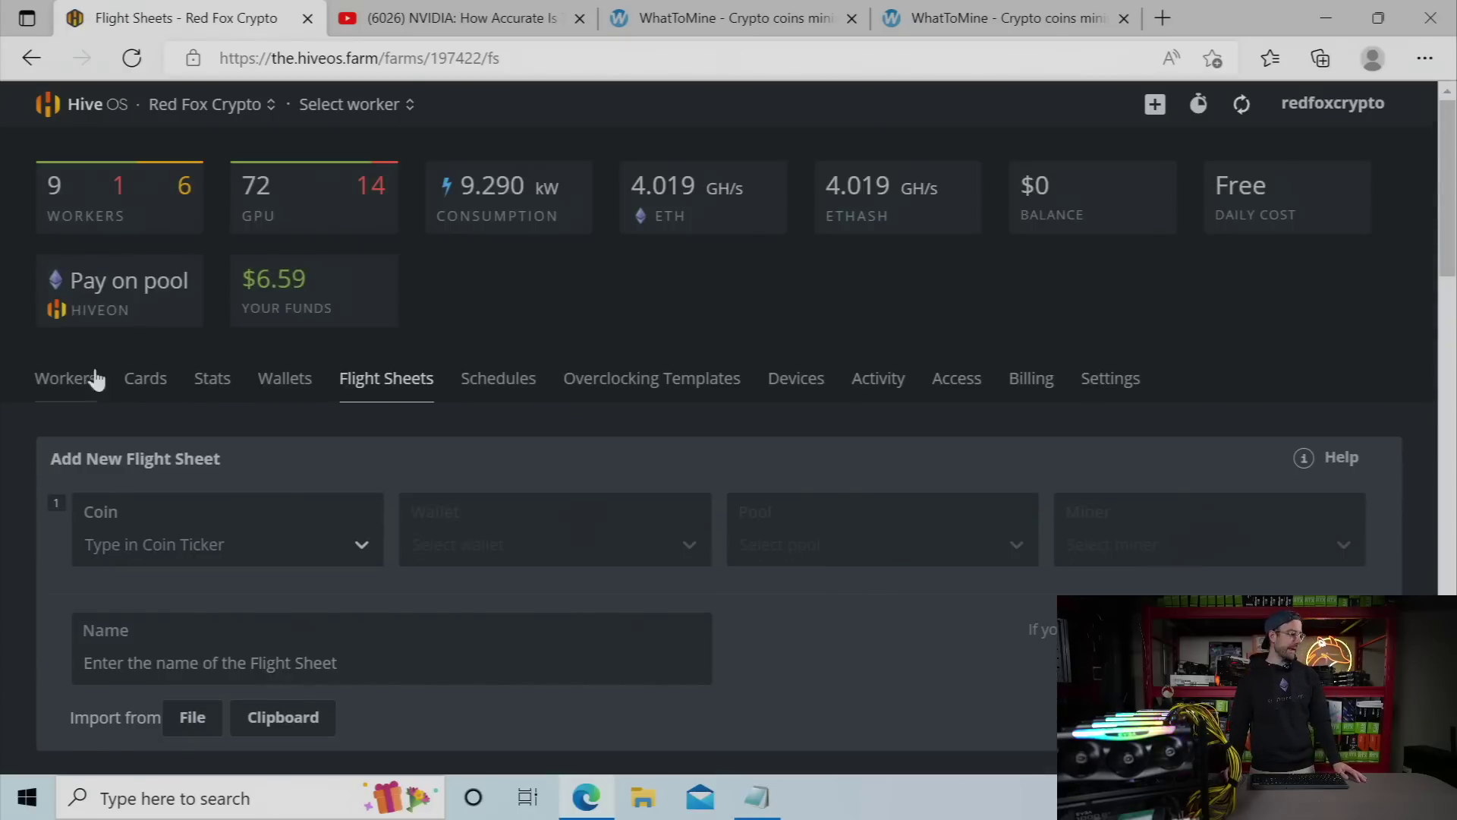
Apply the NBMiner LHR flight sheet to the Moose worker from its flight sheet tab
{"action": "left_click", "coordinate": [92, 377]}
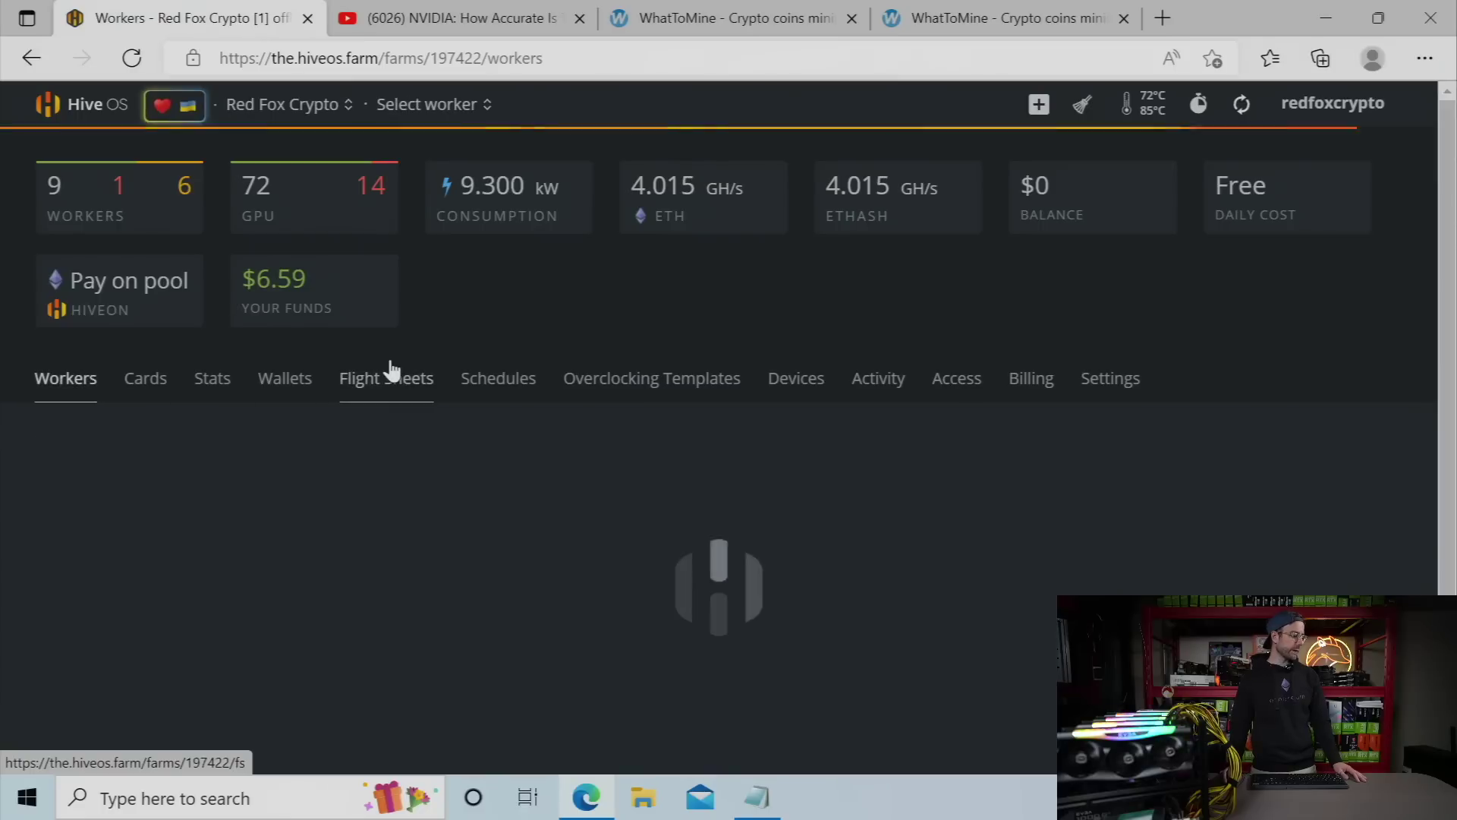
{"action": "scroll", "coordinate": [392, 368], "scroll_direction": "down", "scroll_amount": 1}
{"action": "scroll", "coordinate": [391, 366], "scroll_direction": "down", "scroll_amount": 2}
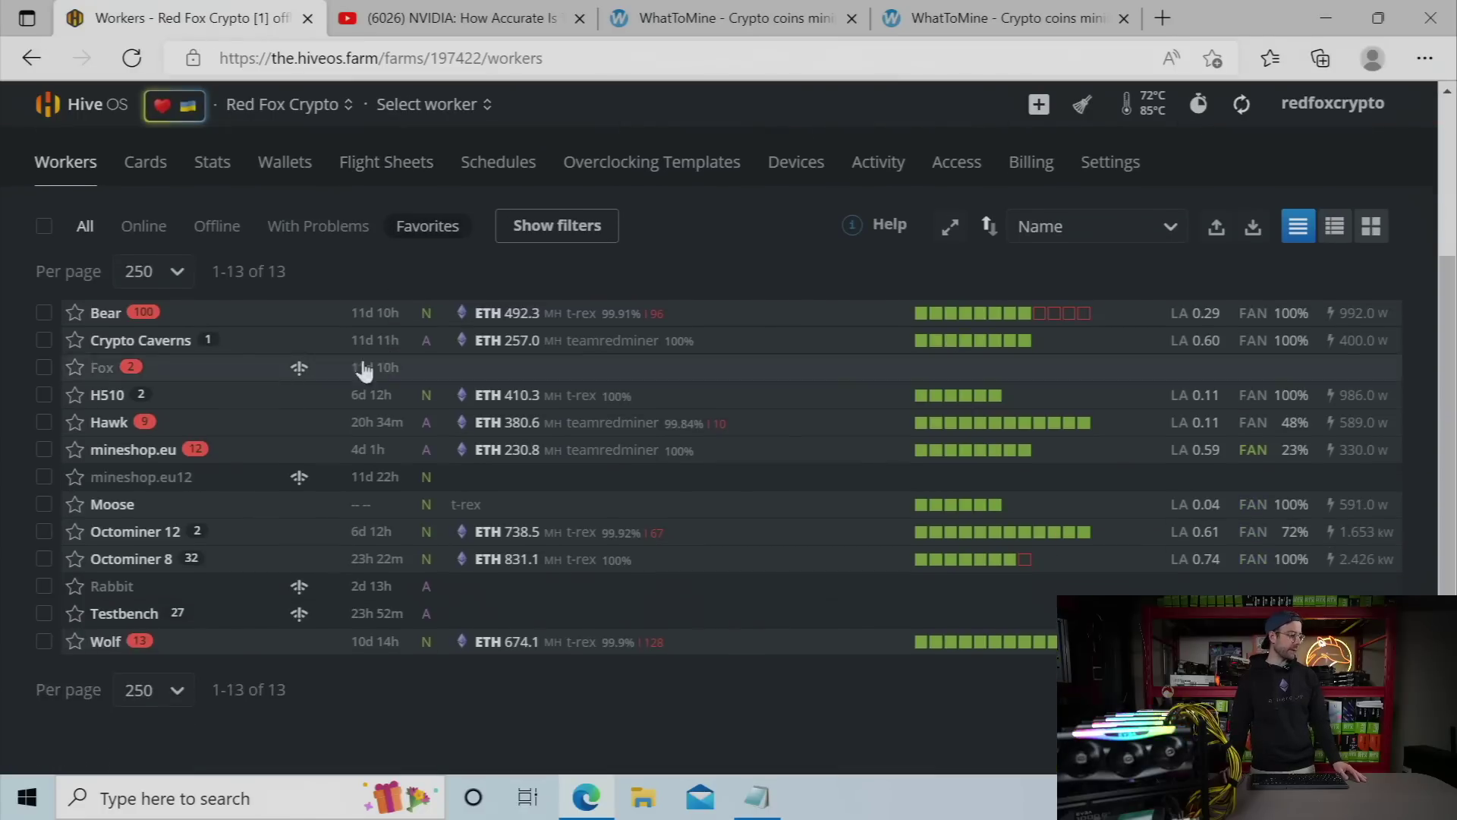
{"action": "left_click", "coordinate": [111, 504]}
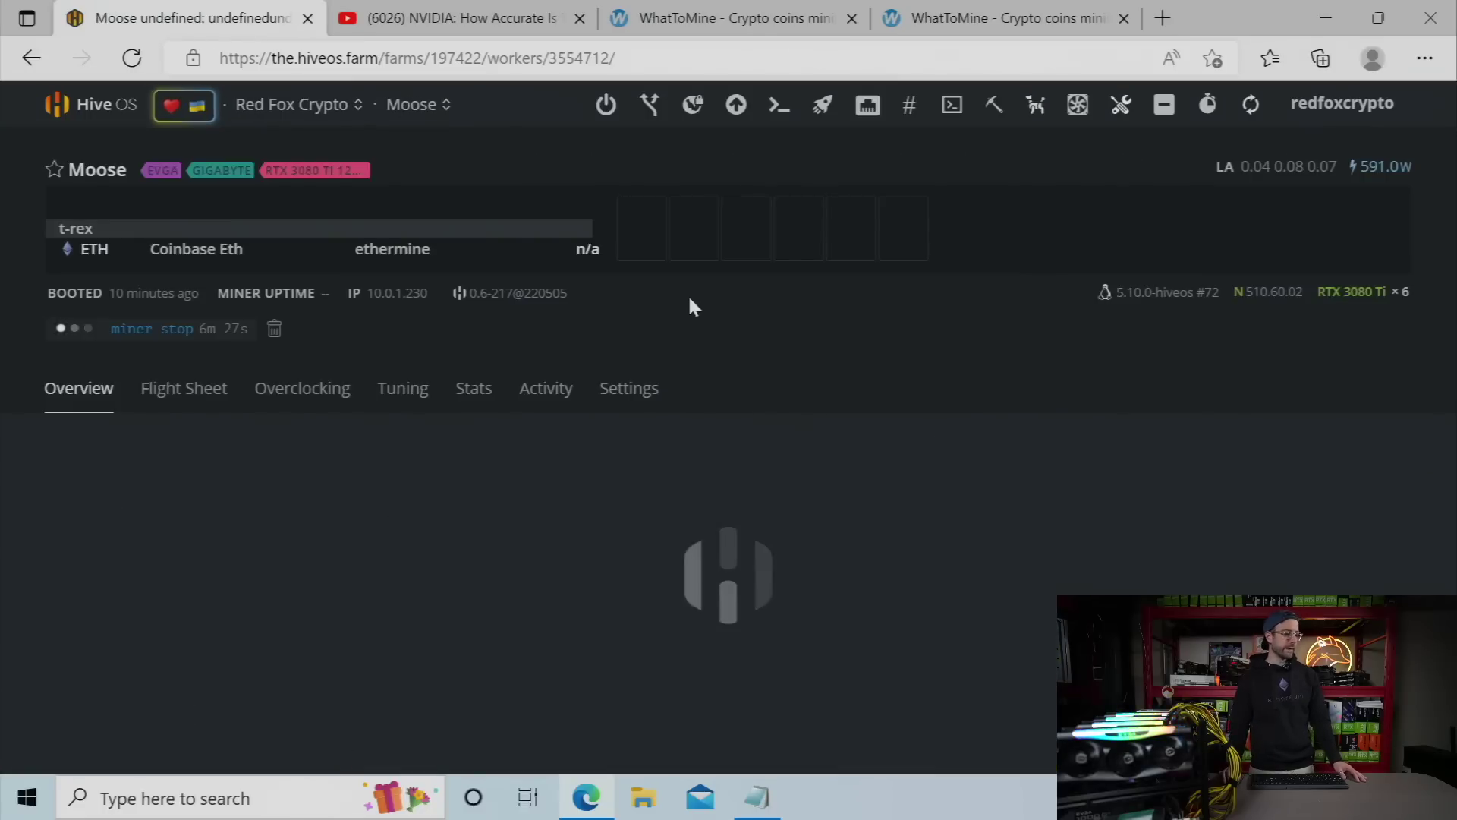
{"action": "left_click", "coordinate": [183, 389]}
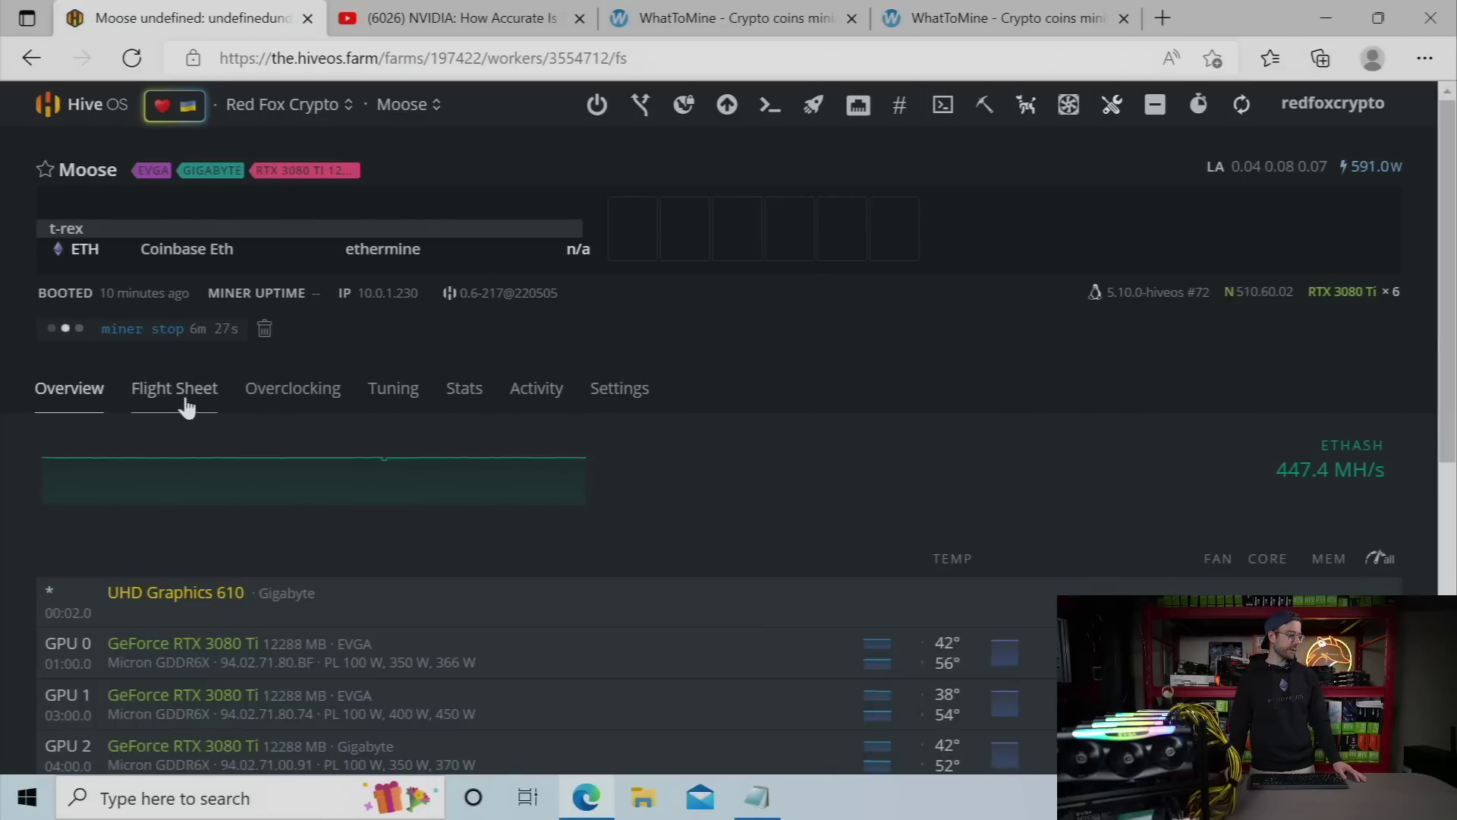
{"action": "scroll", "coordinate": [759, 391], "scroll_direction": "down", "scroll_amount": 8}
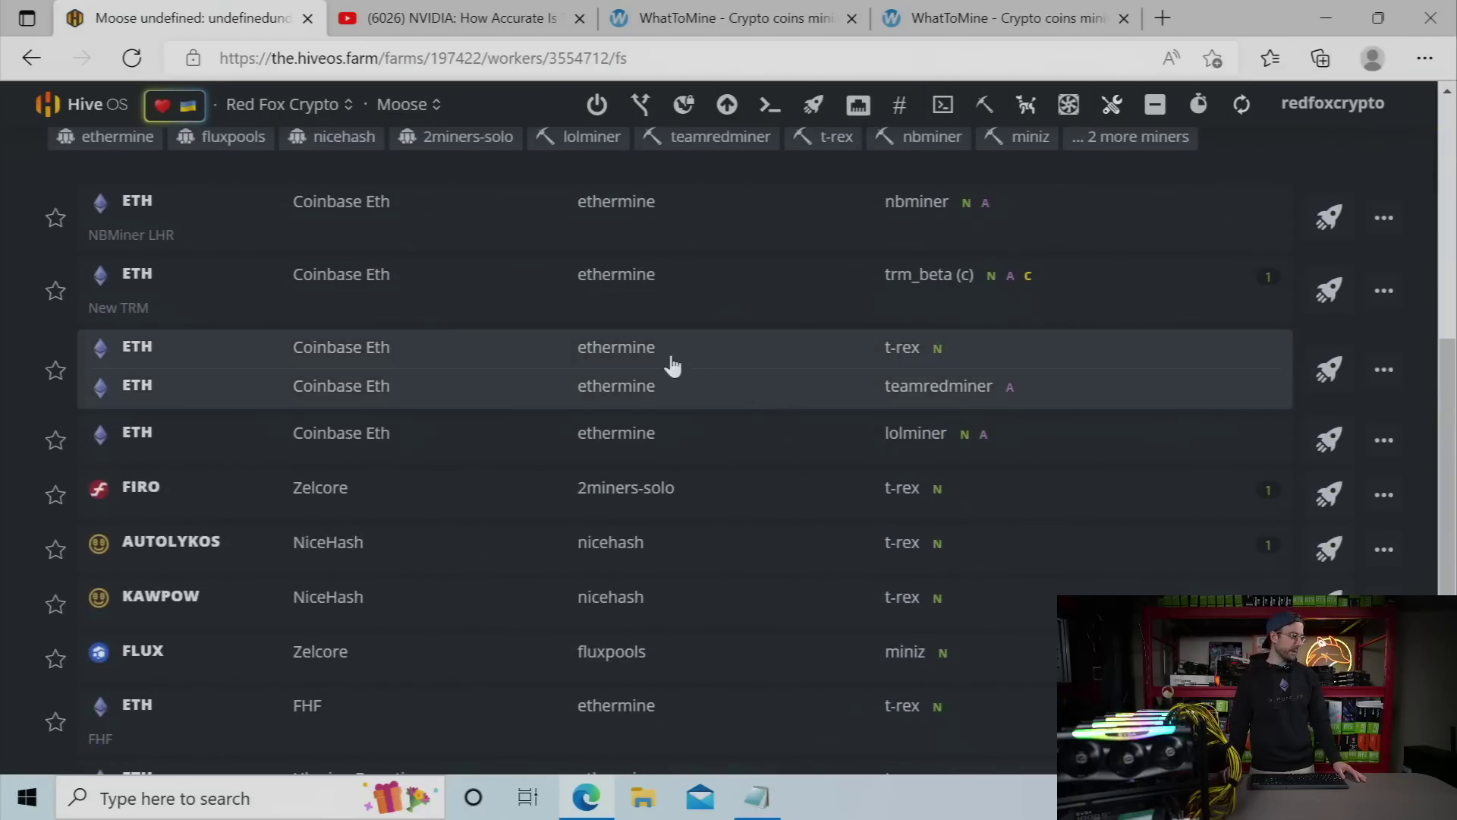
{"action": "left_click", "coordinate": [1331, 221]}
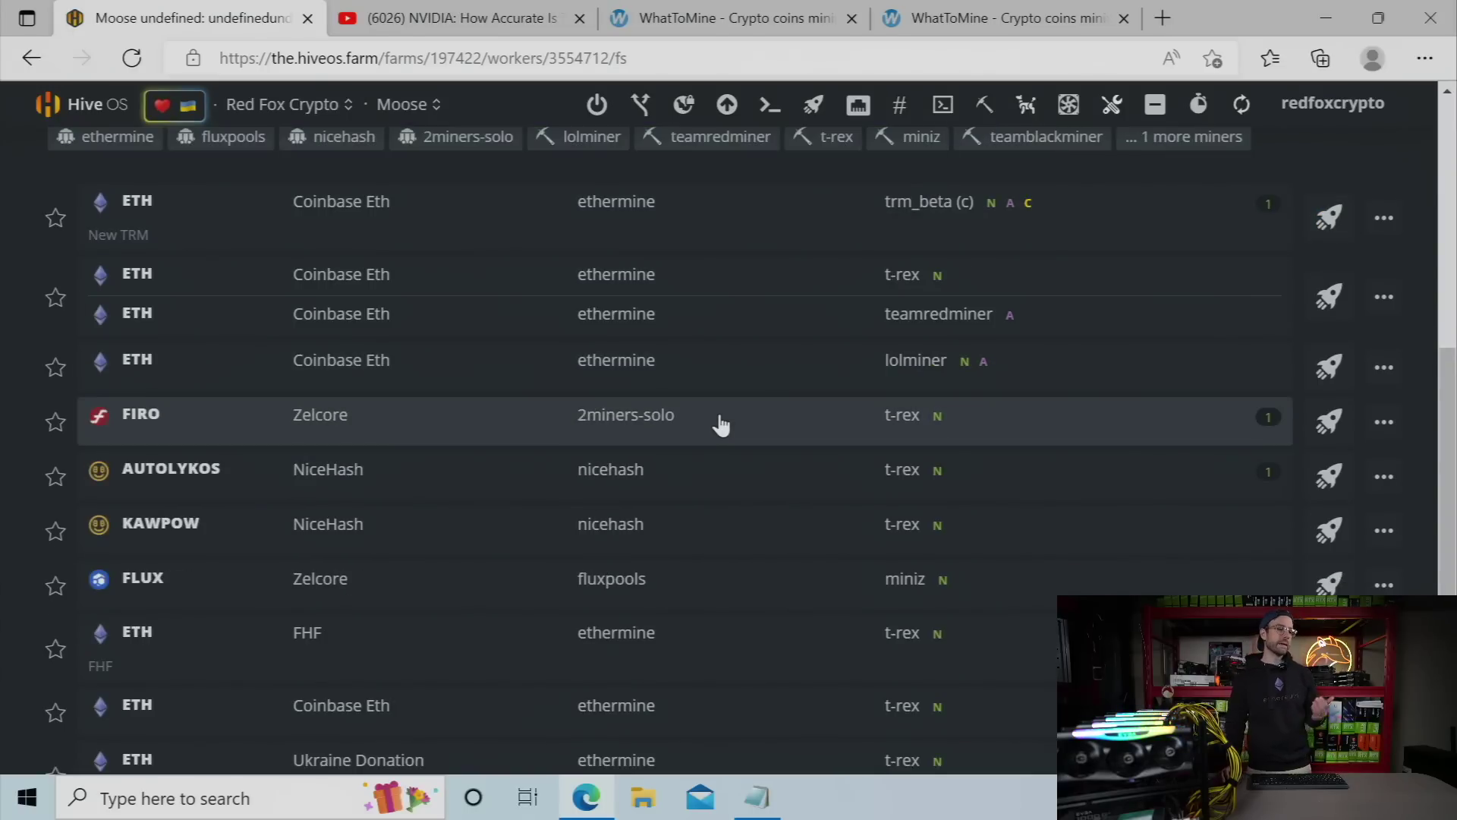
{"action": "scroll", "coordinate": [720, 425], "scroll_direction": "up", "scroll_amount": 7}
{"action": "scroll", "coordinate": [720, 425], "scroll_direction": "up", "scroll_amount": 2}
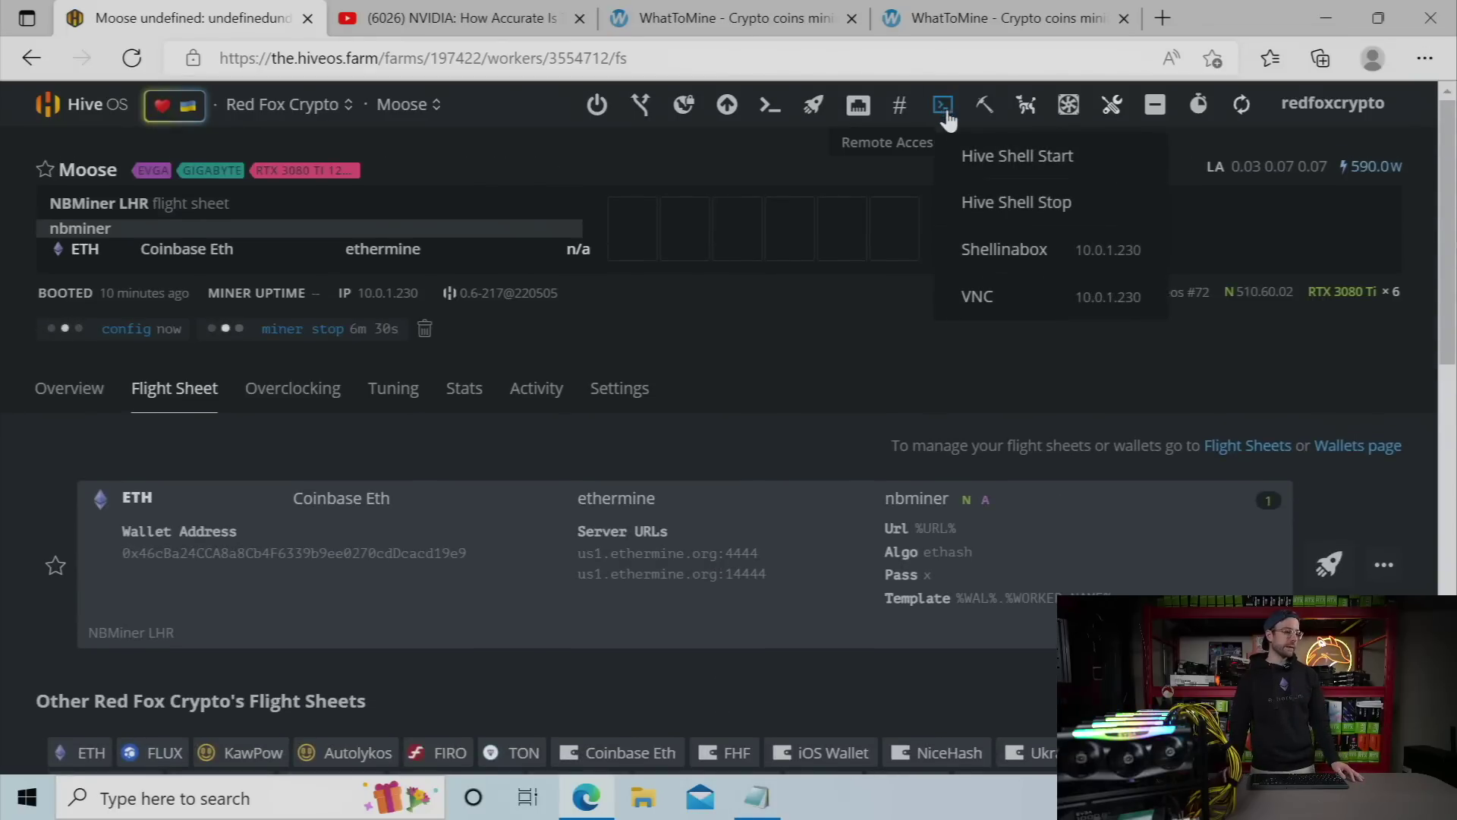
Open a Shellinabox terminal on the rig and copy the NBMiner 41.0 update command from the notes
{"action": "left_click", "coordinate": [985, 161]}
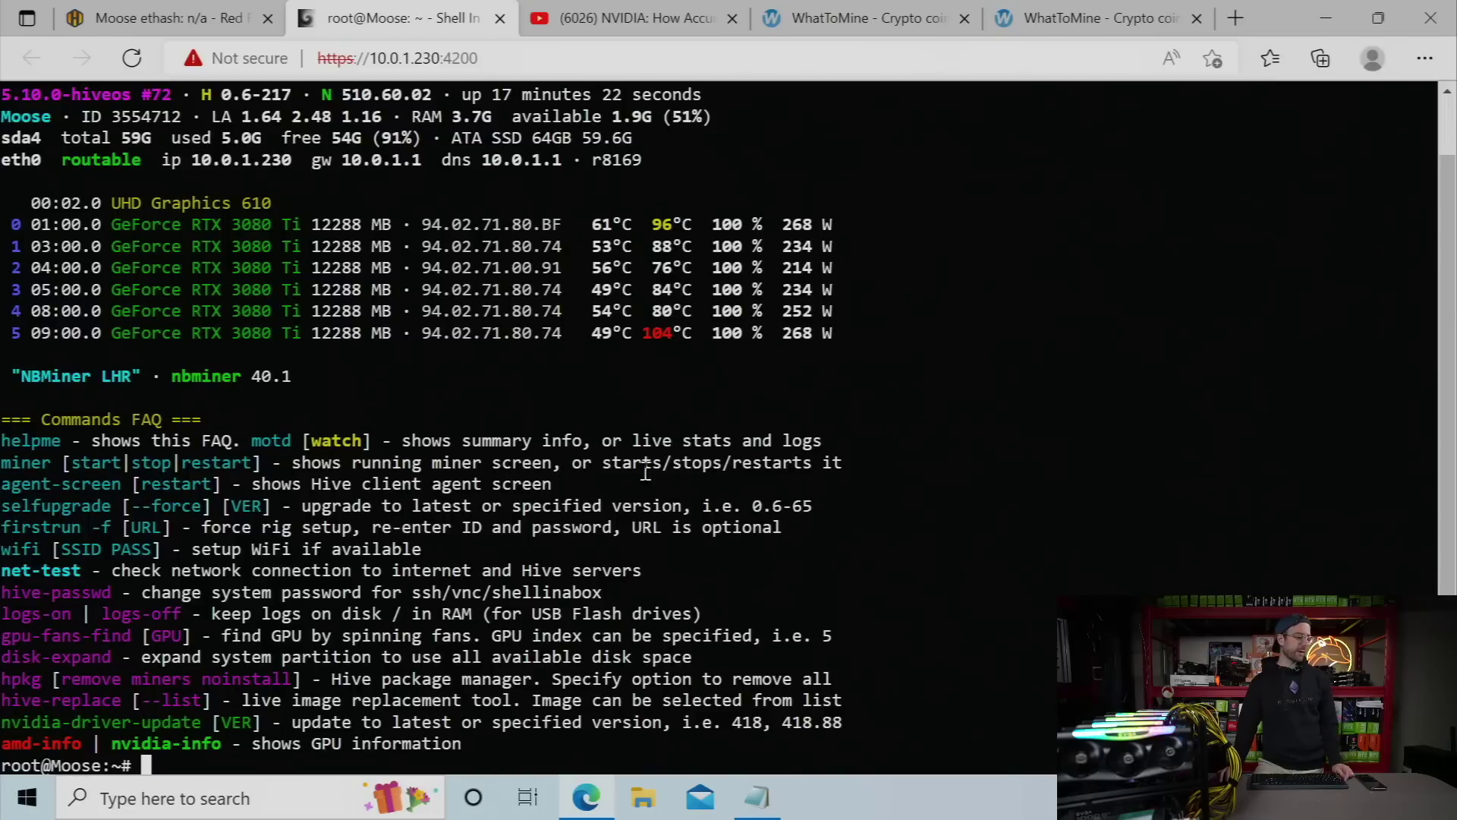
{"action": "left_click", "coordinate": [757, 797]}
{"action": "left_click_drag", "start_coordinate": [638, 354], "coordinate": [348, 135]}
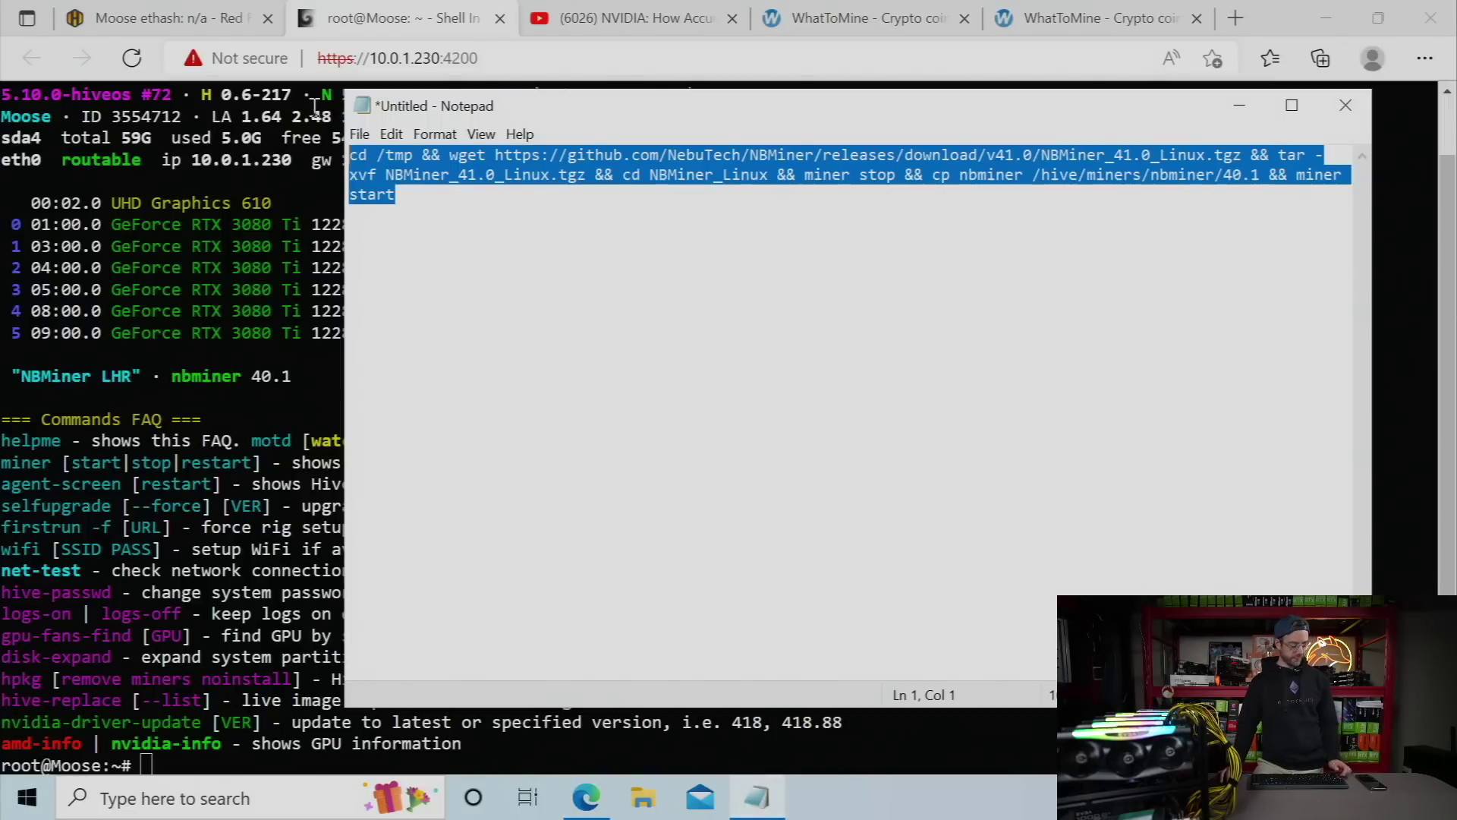
{"action": "left_click", "coordinate": [316, 762]}
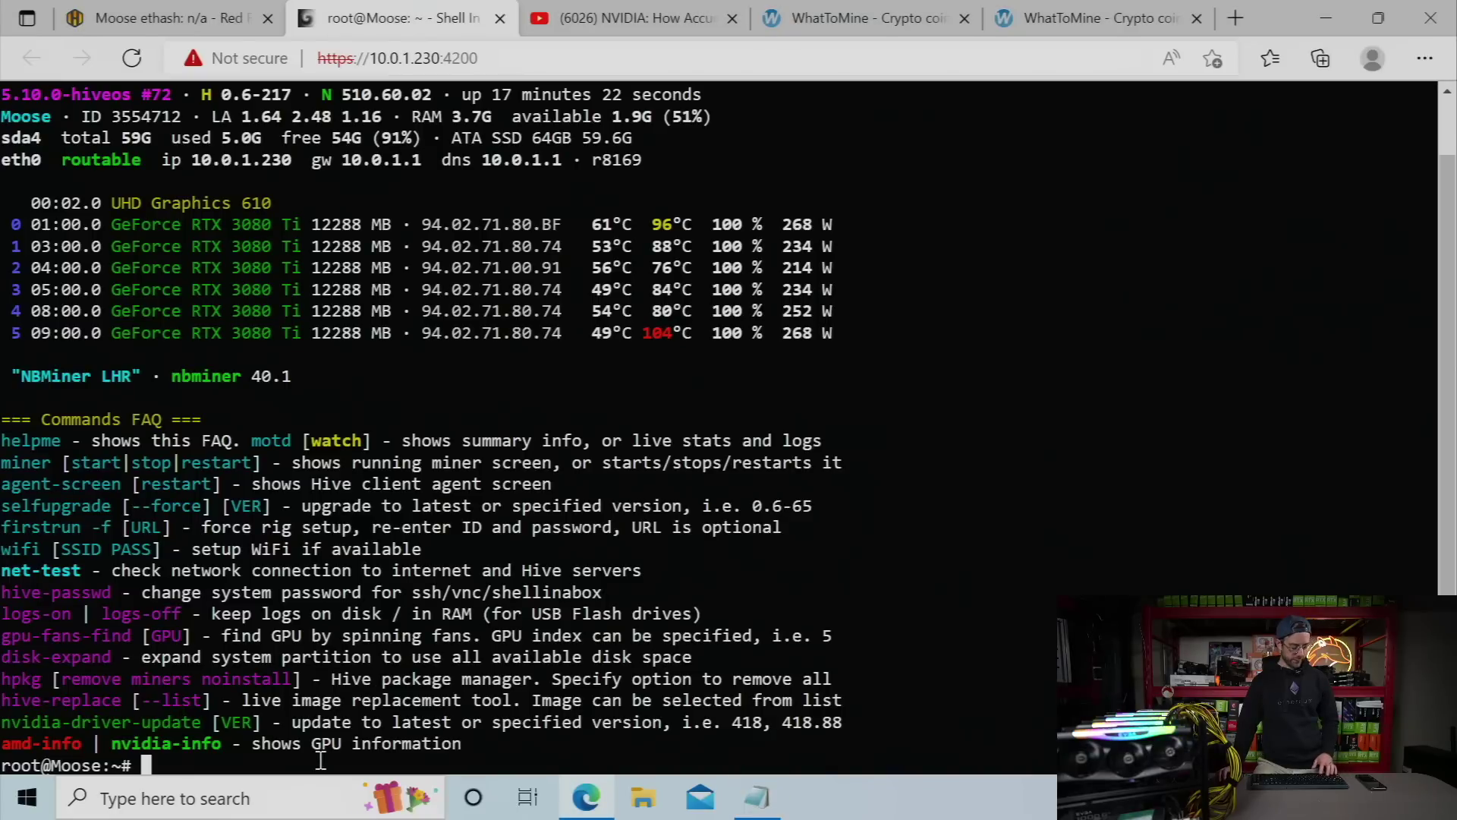
Paste the update command into the terminal via Paste from browser and run it
{"action": "right_click", "coordinate": [322, 748]}
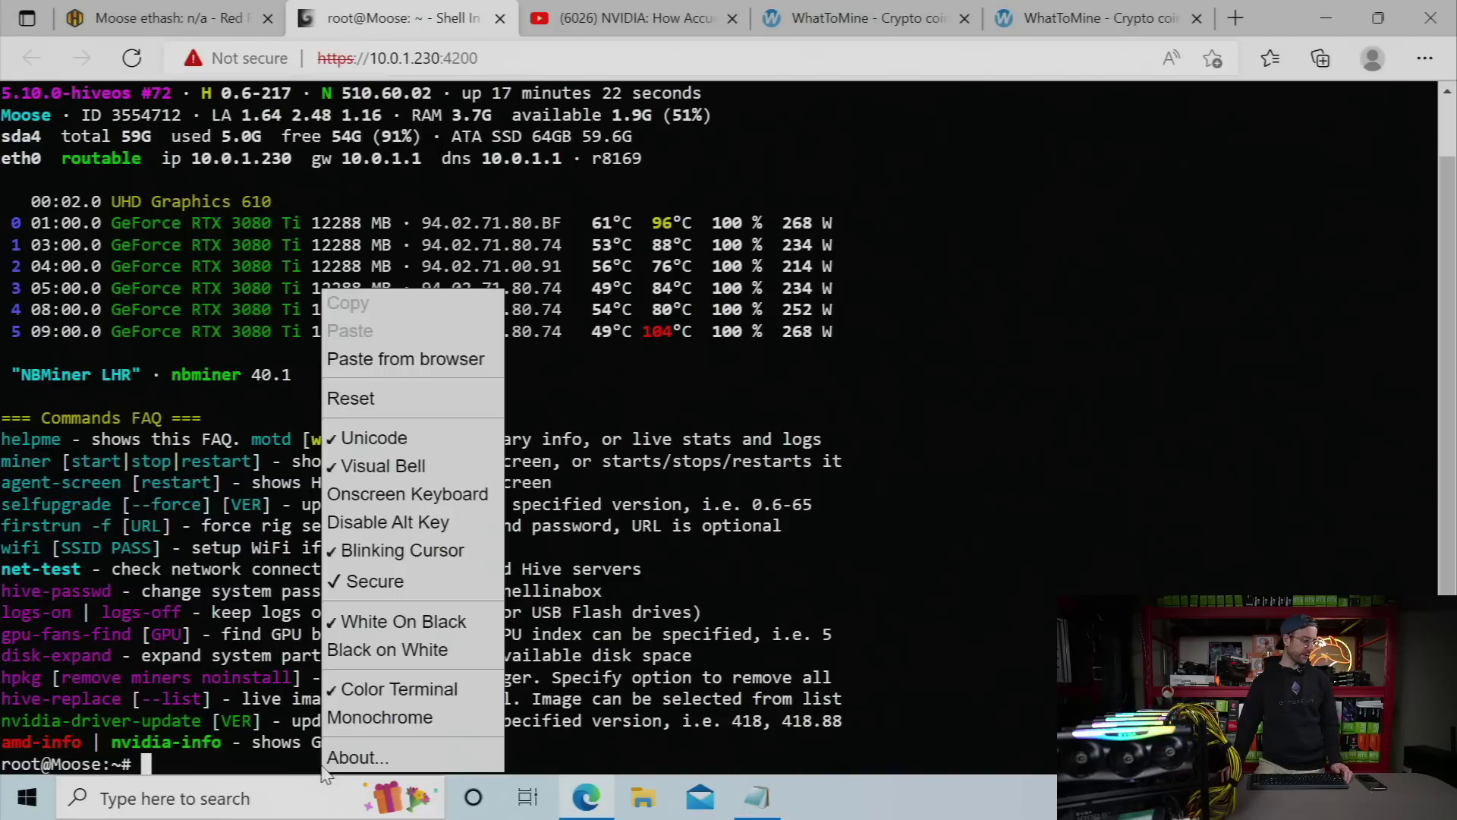
{"action": "left_click", "coordinate": [376, 359]}
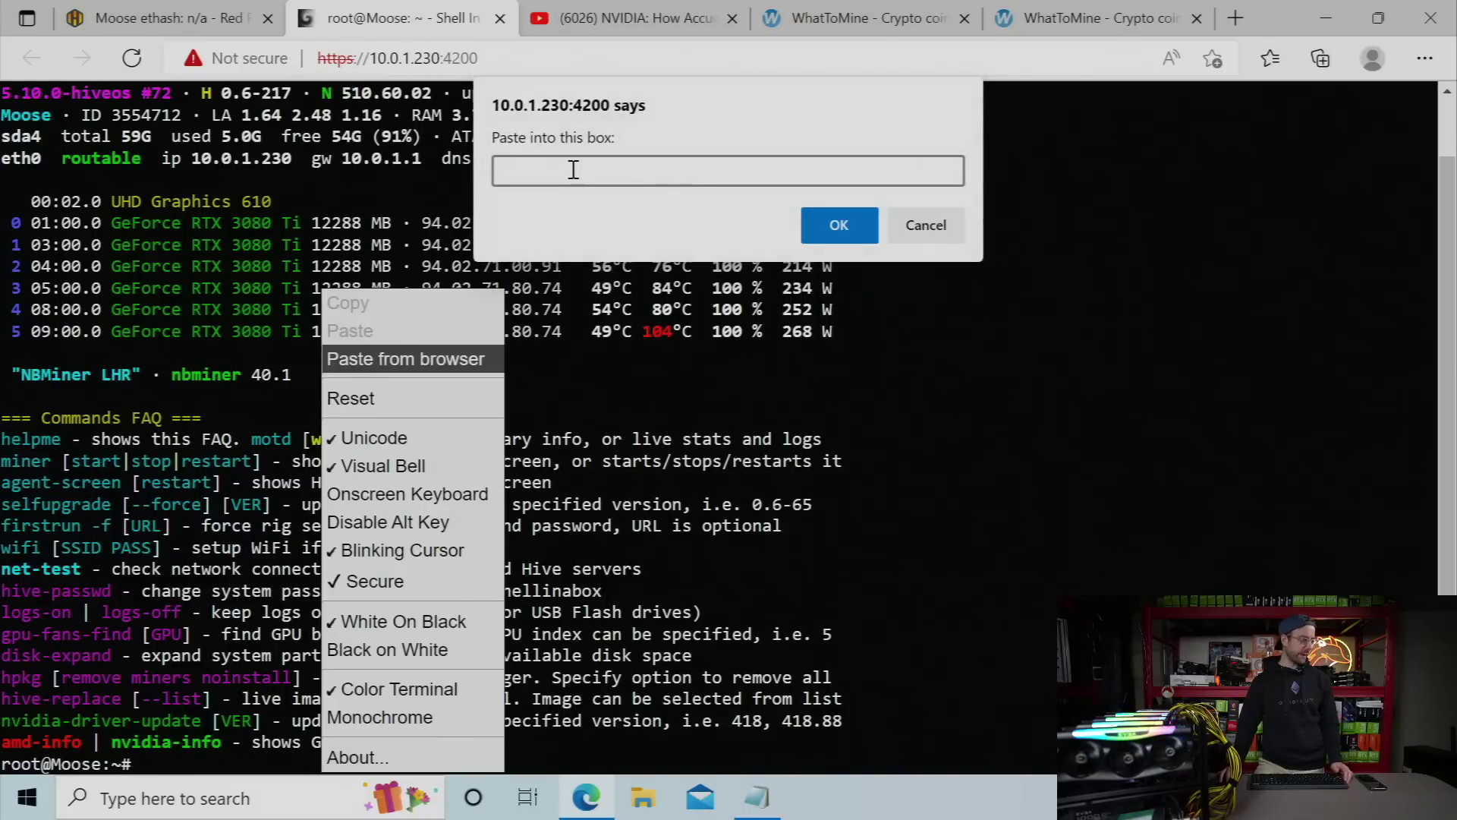
{"action": "key", "text": "ctrl+v"}
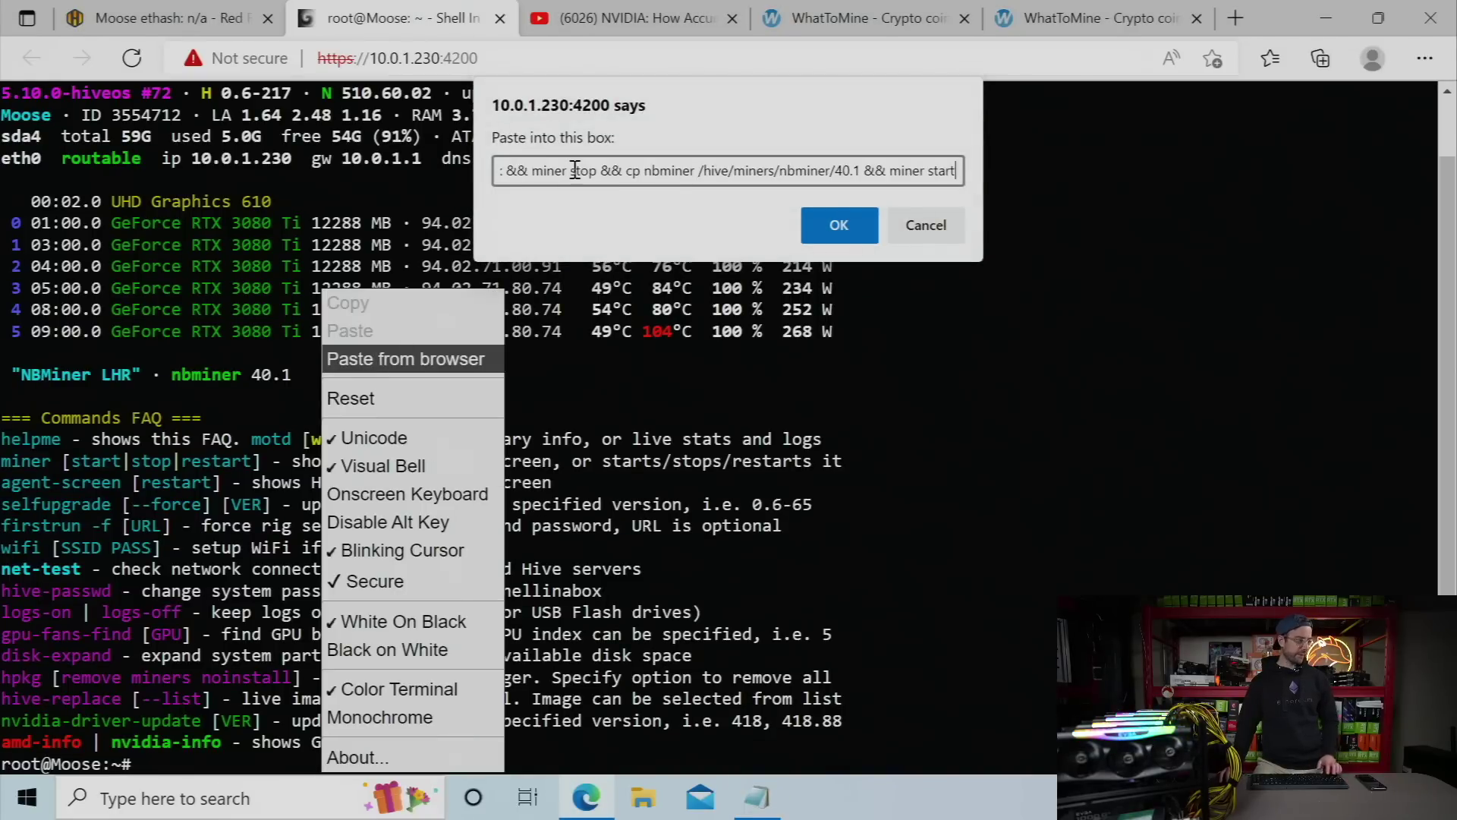
{"action": "left_click", "coordinate": [838, 226]}
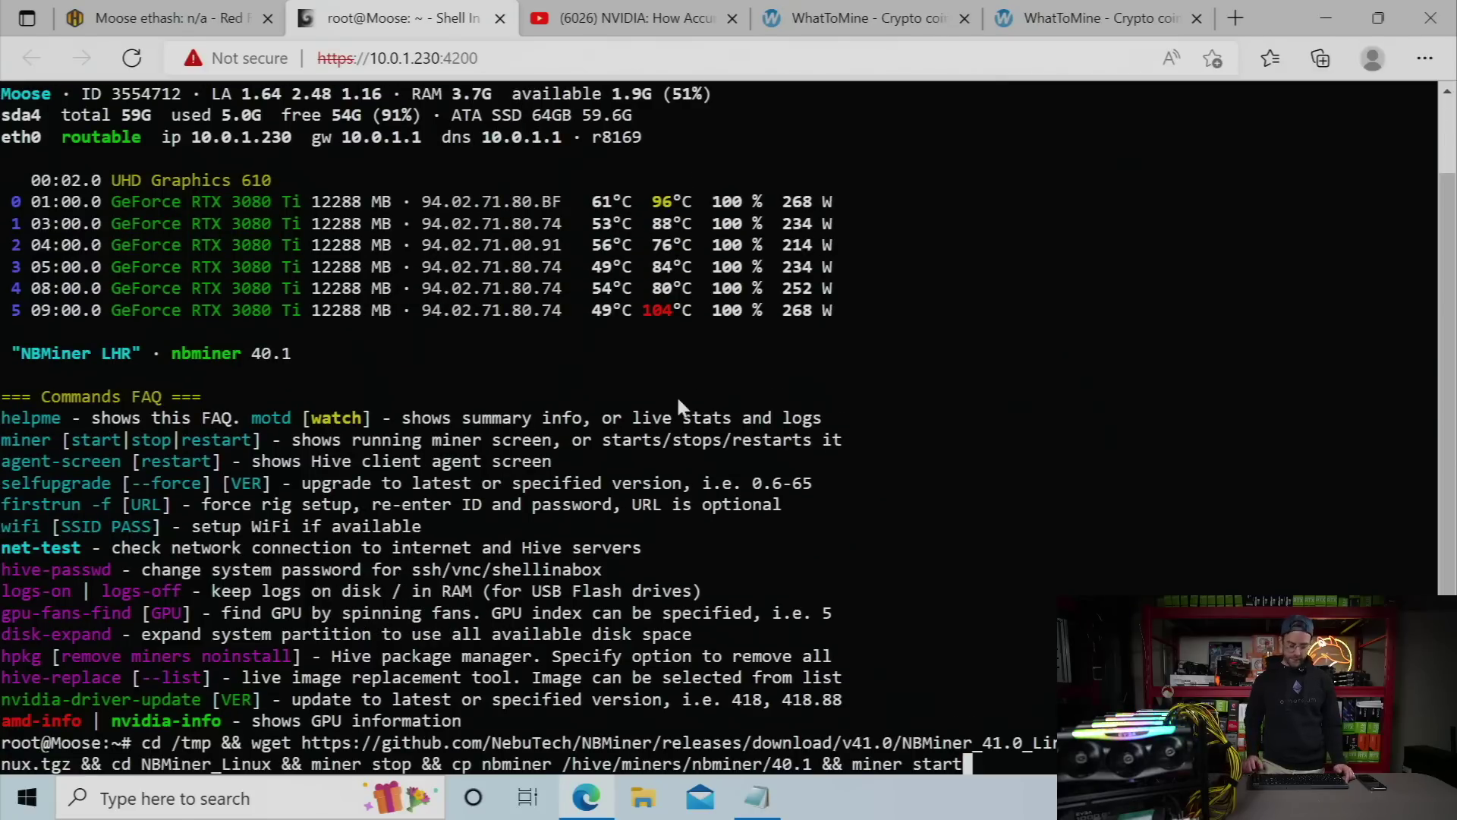
{"action": "key", "text": "Return"}
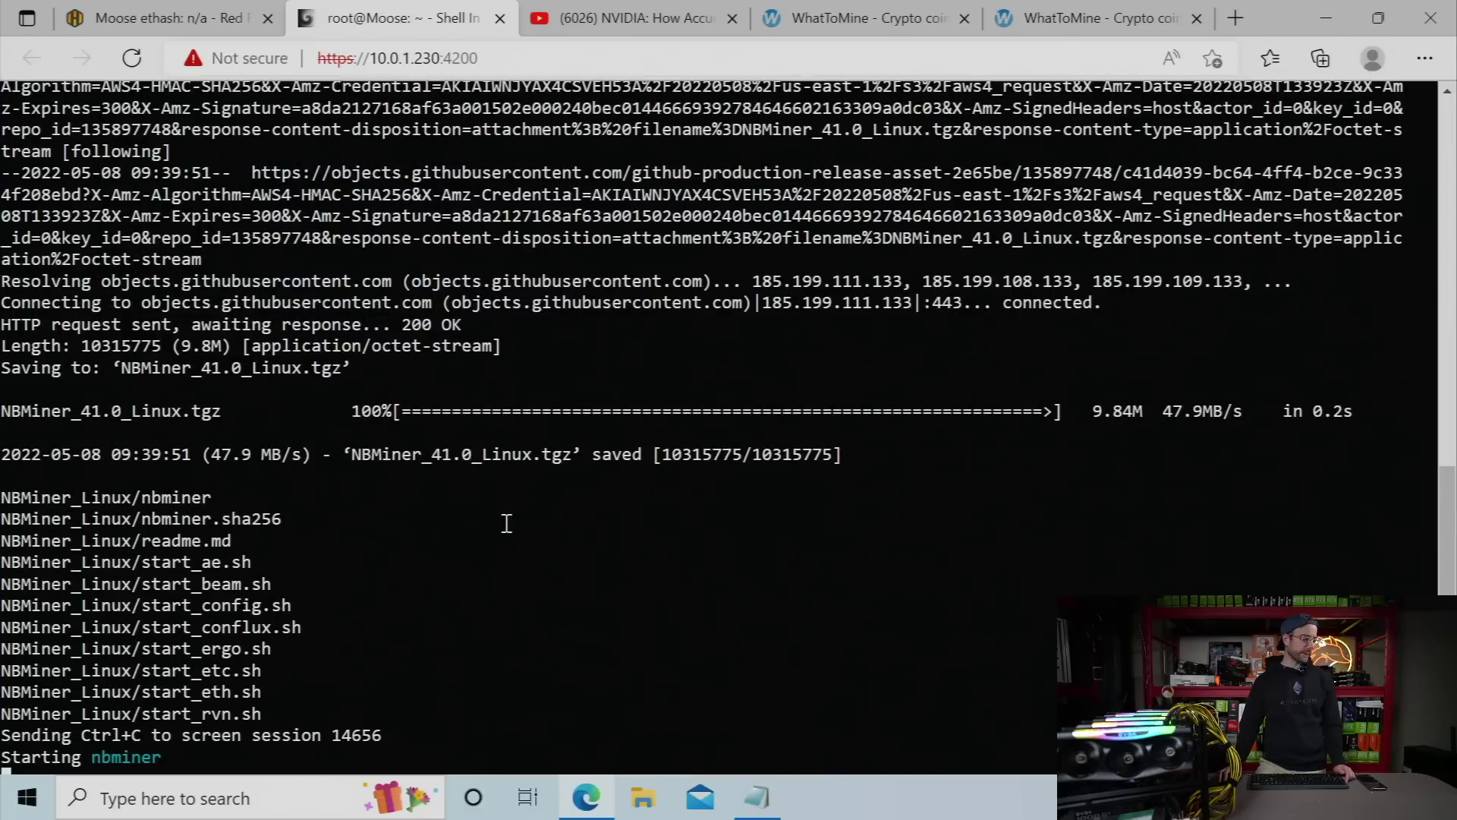
Confirm on the rig's Hive OS overview that it reports nbminer v41.0
{"action": "left_click", "coordinate": [243, 19]}
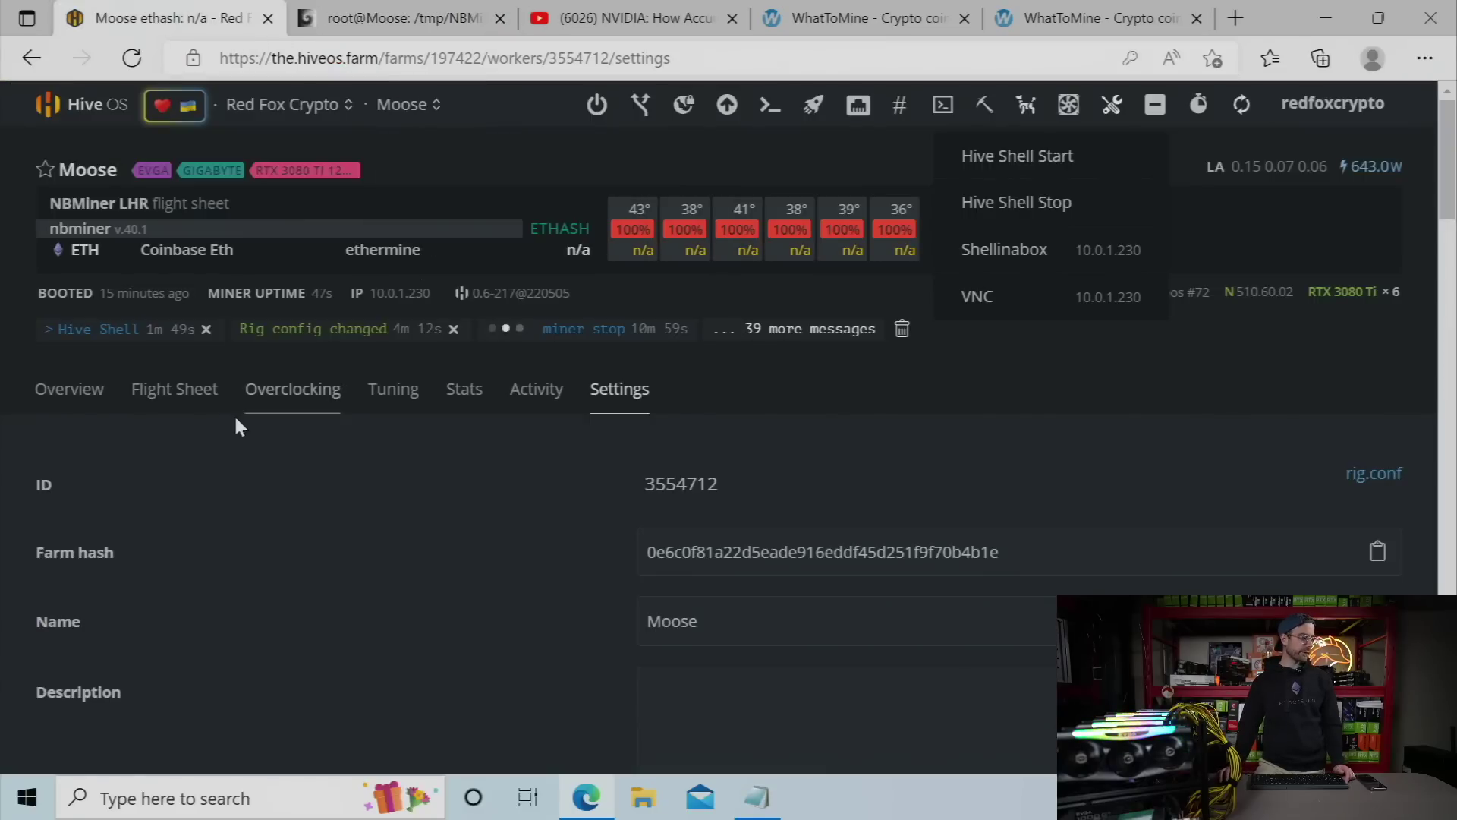
{"action": "left_click", "coordinate": [66, 393]}
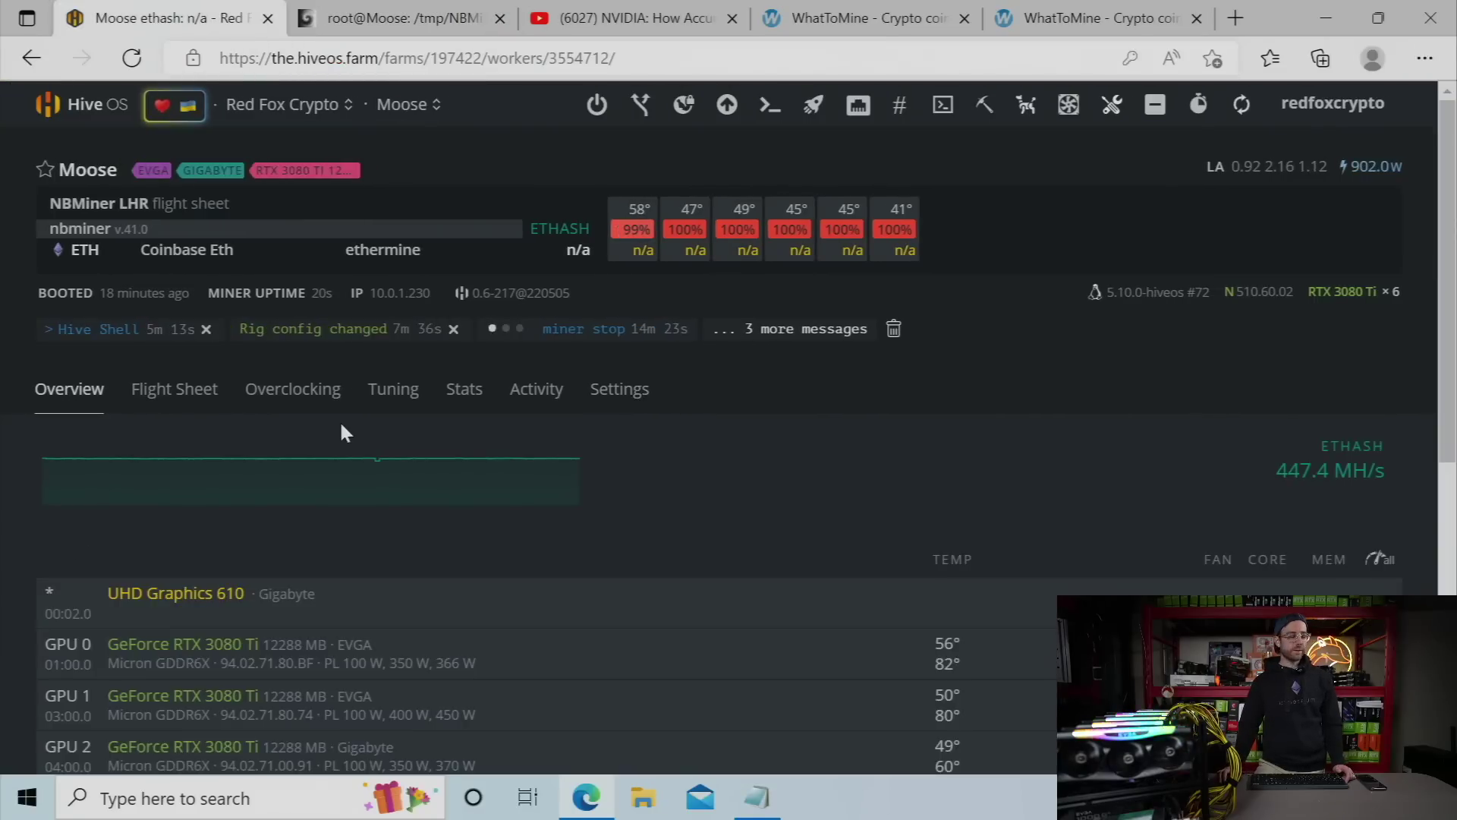
{"action": "mouse_move", "coordinate": [64, 227]}
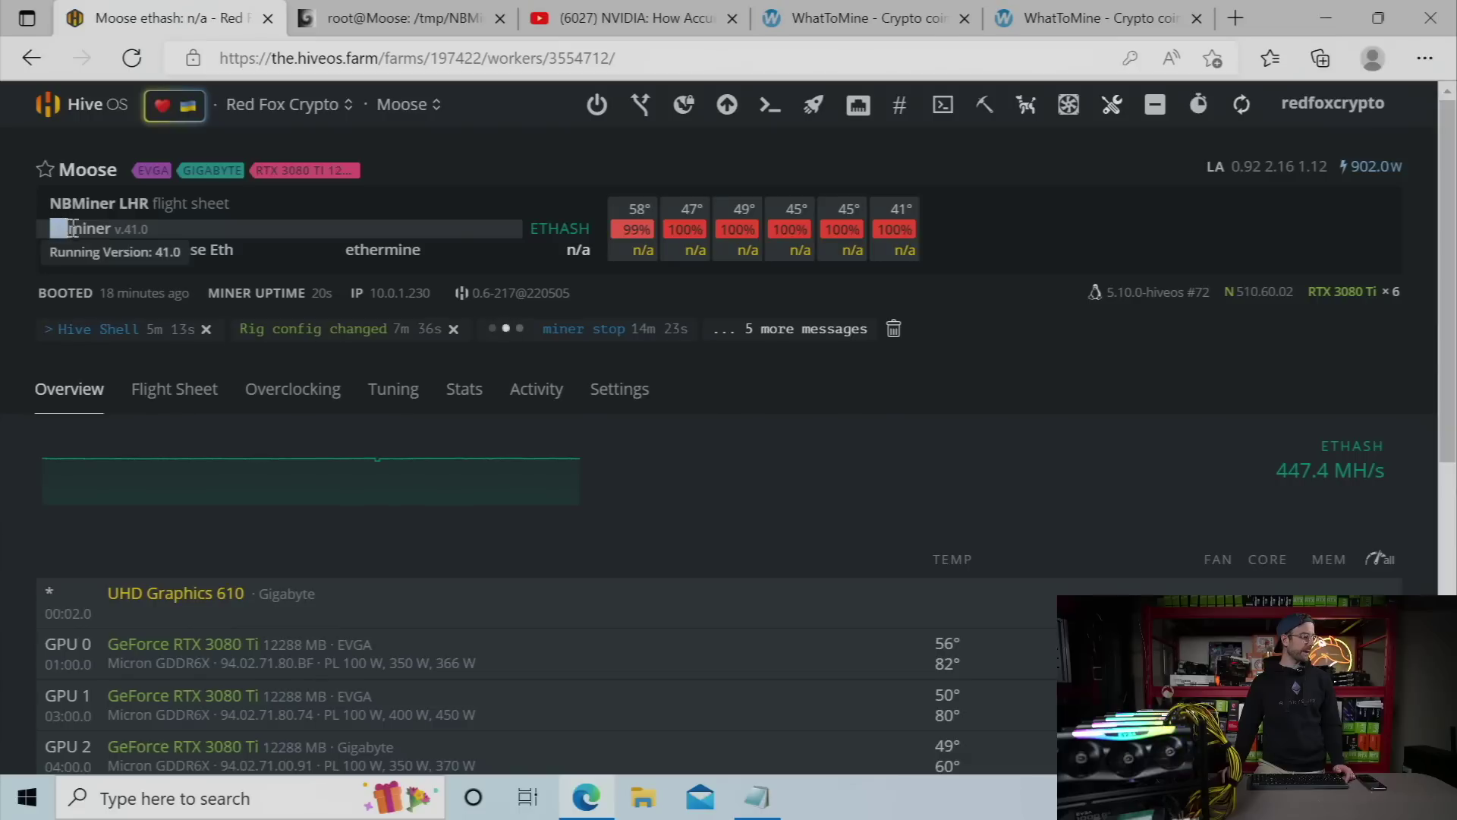
{"action": "left_click_drag", "start_coordinate": [147, 216], "coordinate": [148, 215]}
{"action": "left_click", "coordinate": [167, 223]}
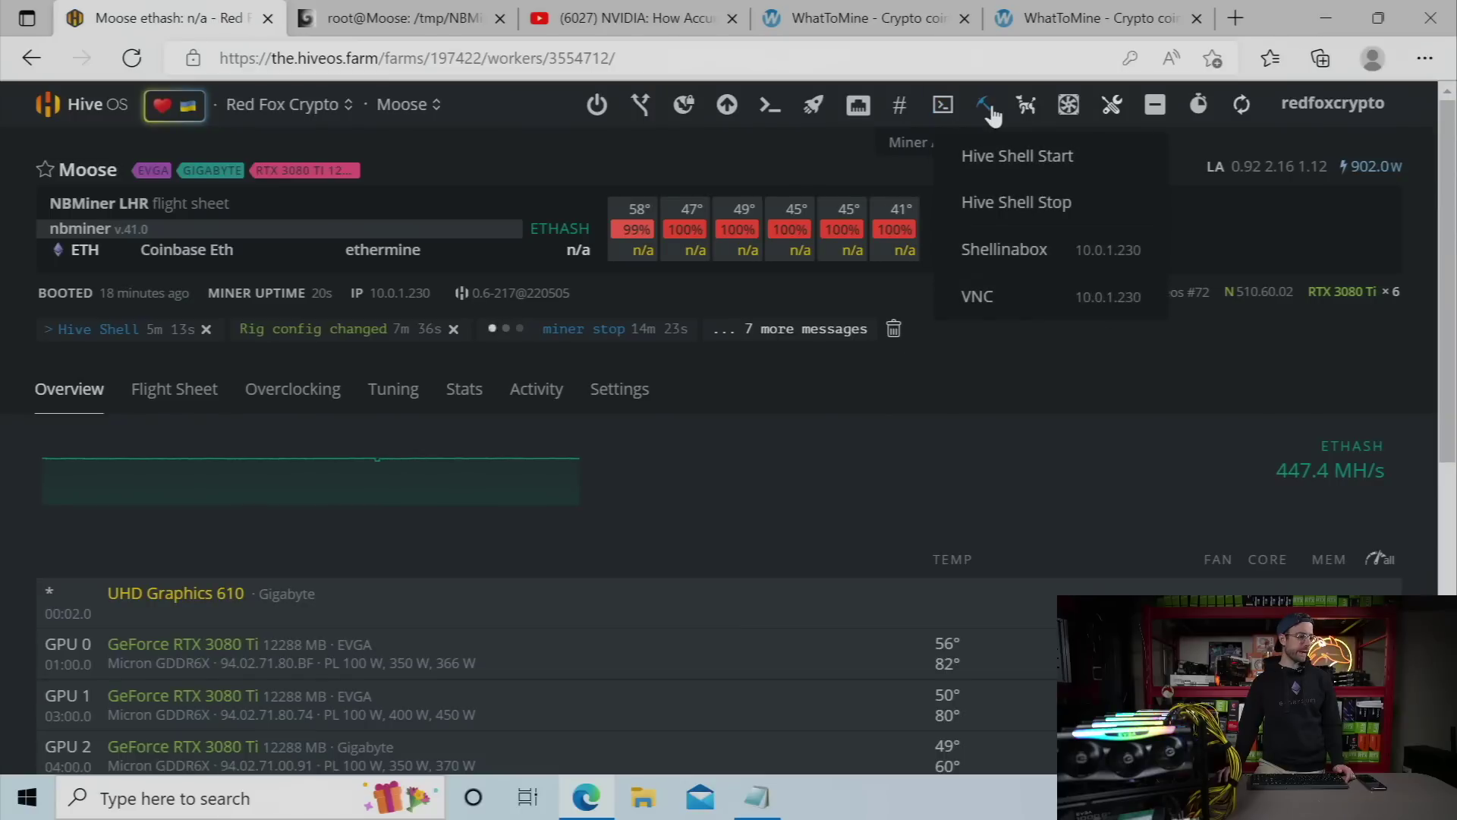
Restart the miner from the Miner menu
{"action": "mouse_move", "coordinate": [989, 113]}
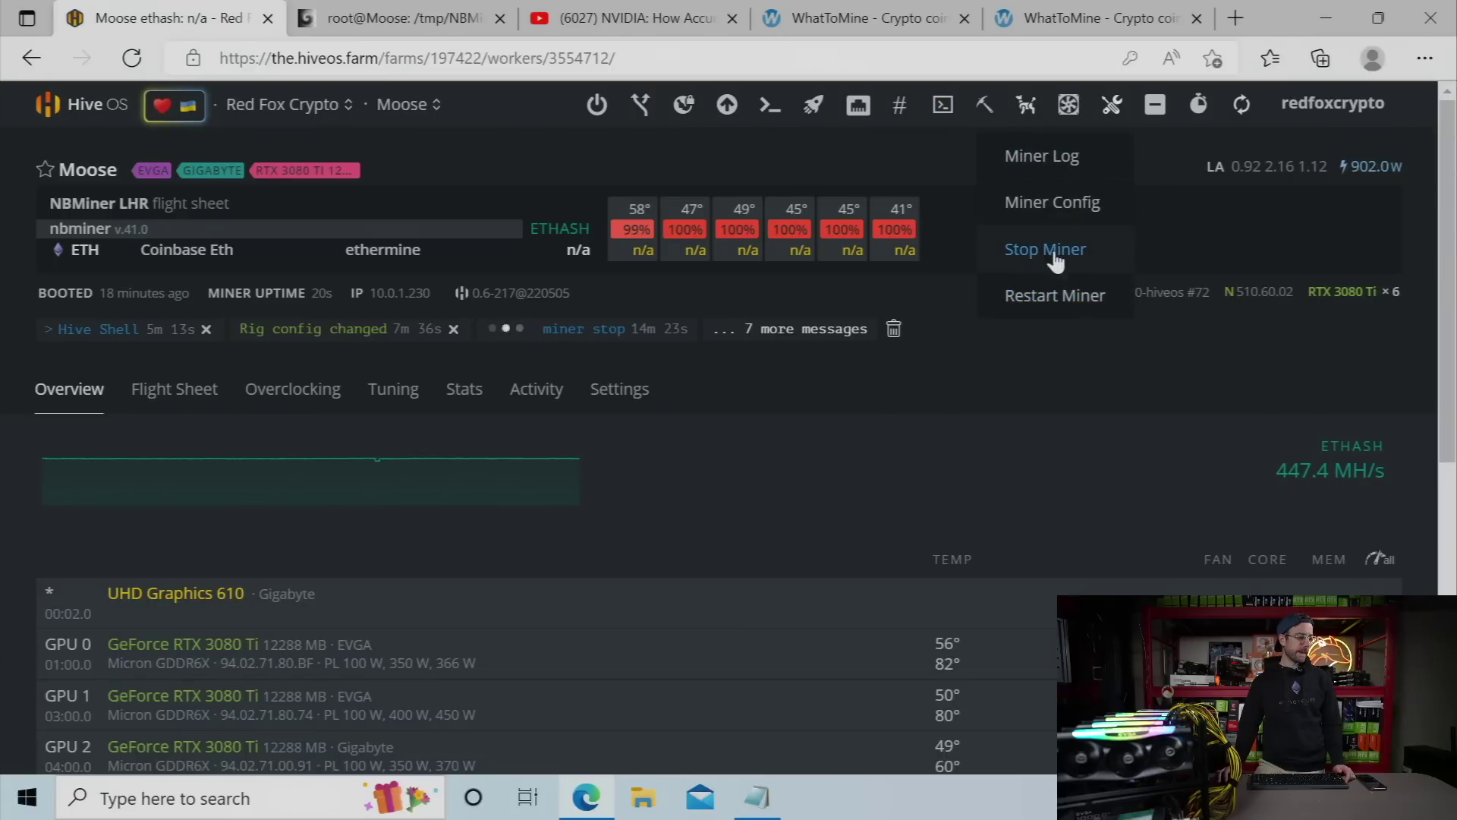
{"action": "left_click", "coordinate": [1011, 305]}
{"action": "scroll", "coordinate": [794, 469], "scroll_direction": "down", "scroll_amount": 4}
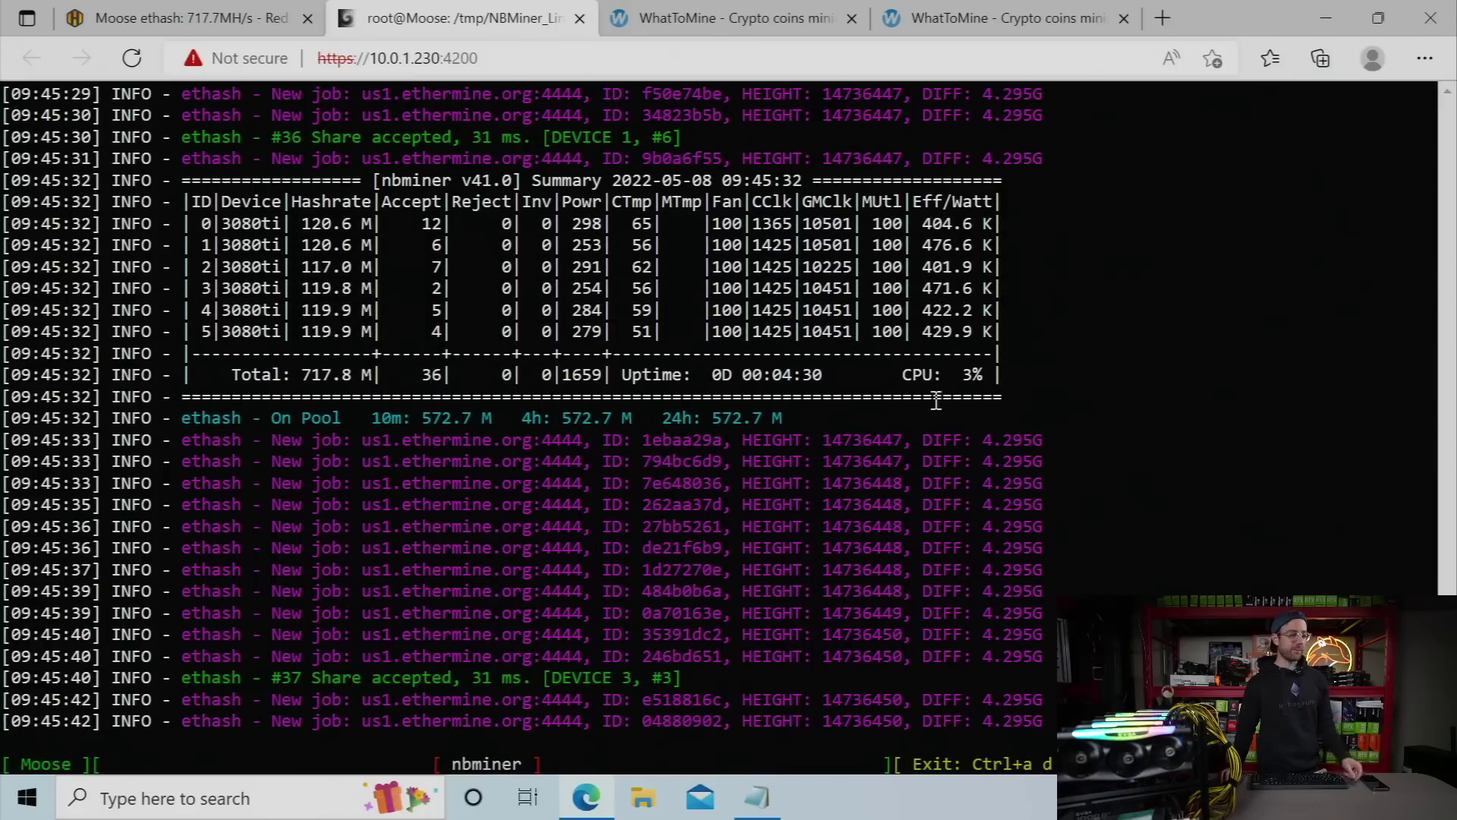
Review the six 3080 Ti hashrates (about 117–121 MH) in Hive OS, then switch to WhatToMine
{"action": "left_click", "coordinate": [190, 18]}
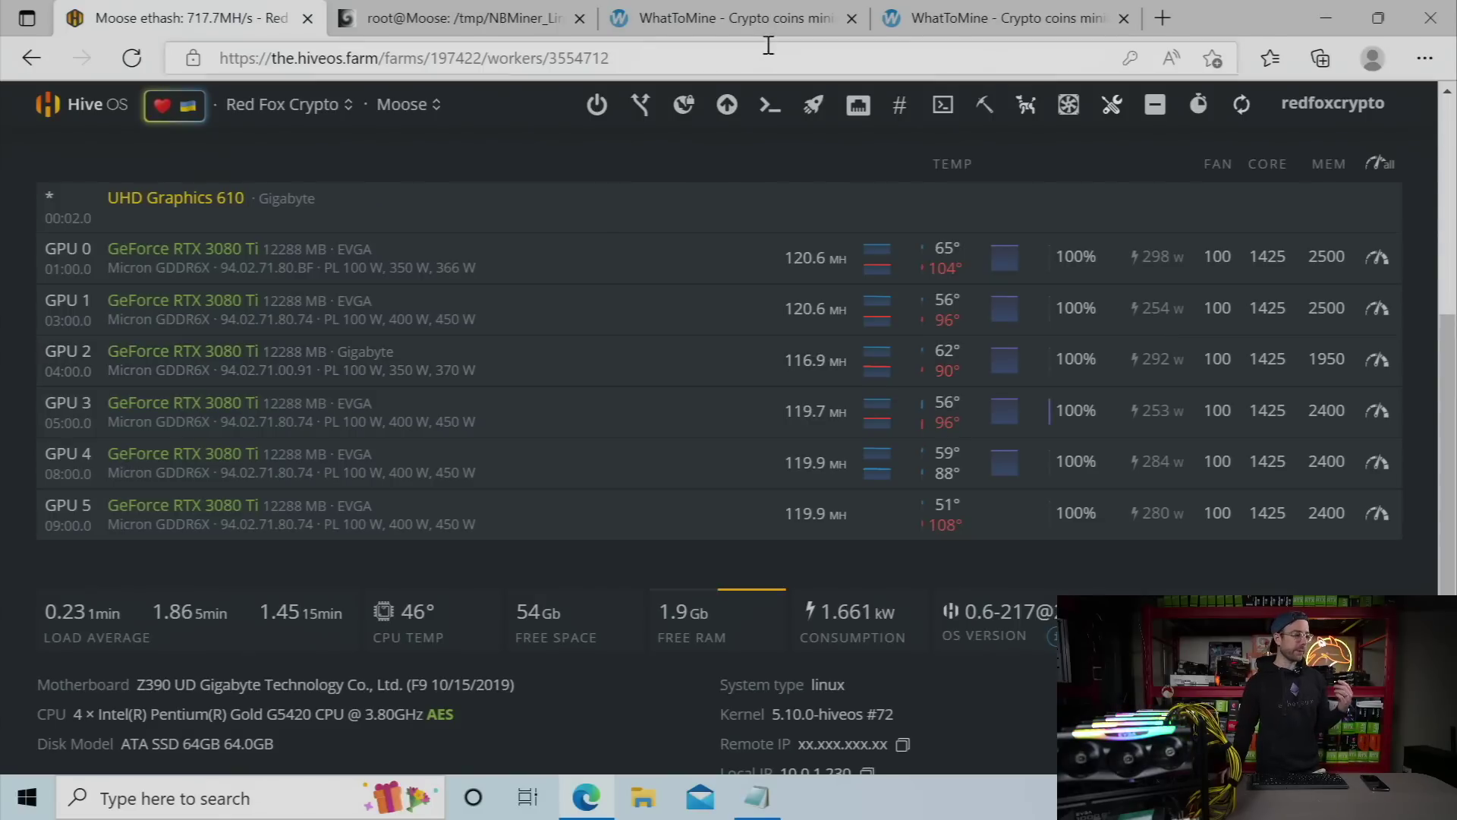
{"action": "left_click", "coordinate": [757, 21]}
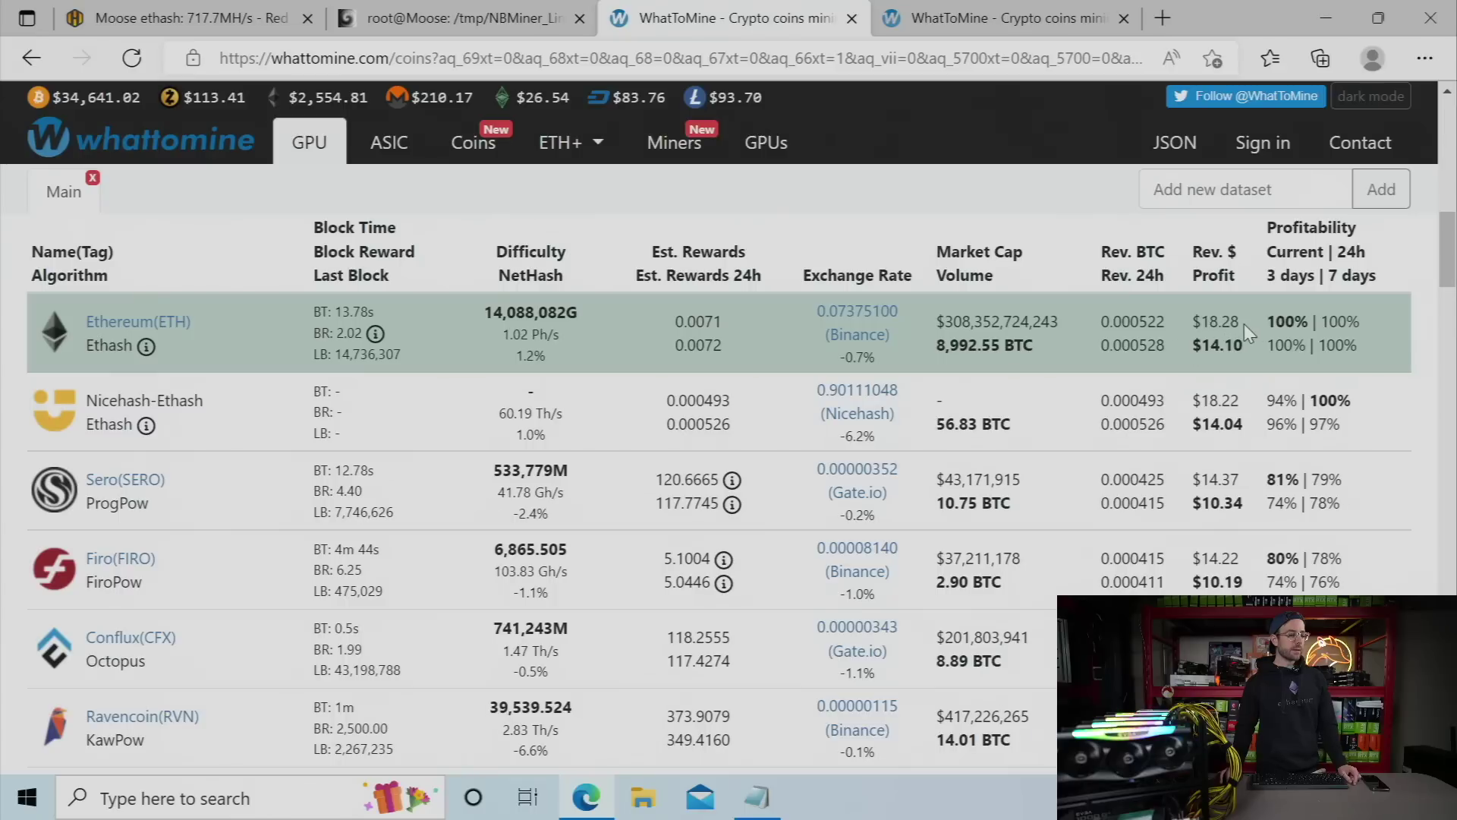
Highlight Ethereum's $18.28 revenue, then the $22.99 revenue on the second WhatToMine tab
{"action": "left_click_drag", "start_coordinate": [1245, 323], "coordinate": [1201, 325]}
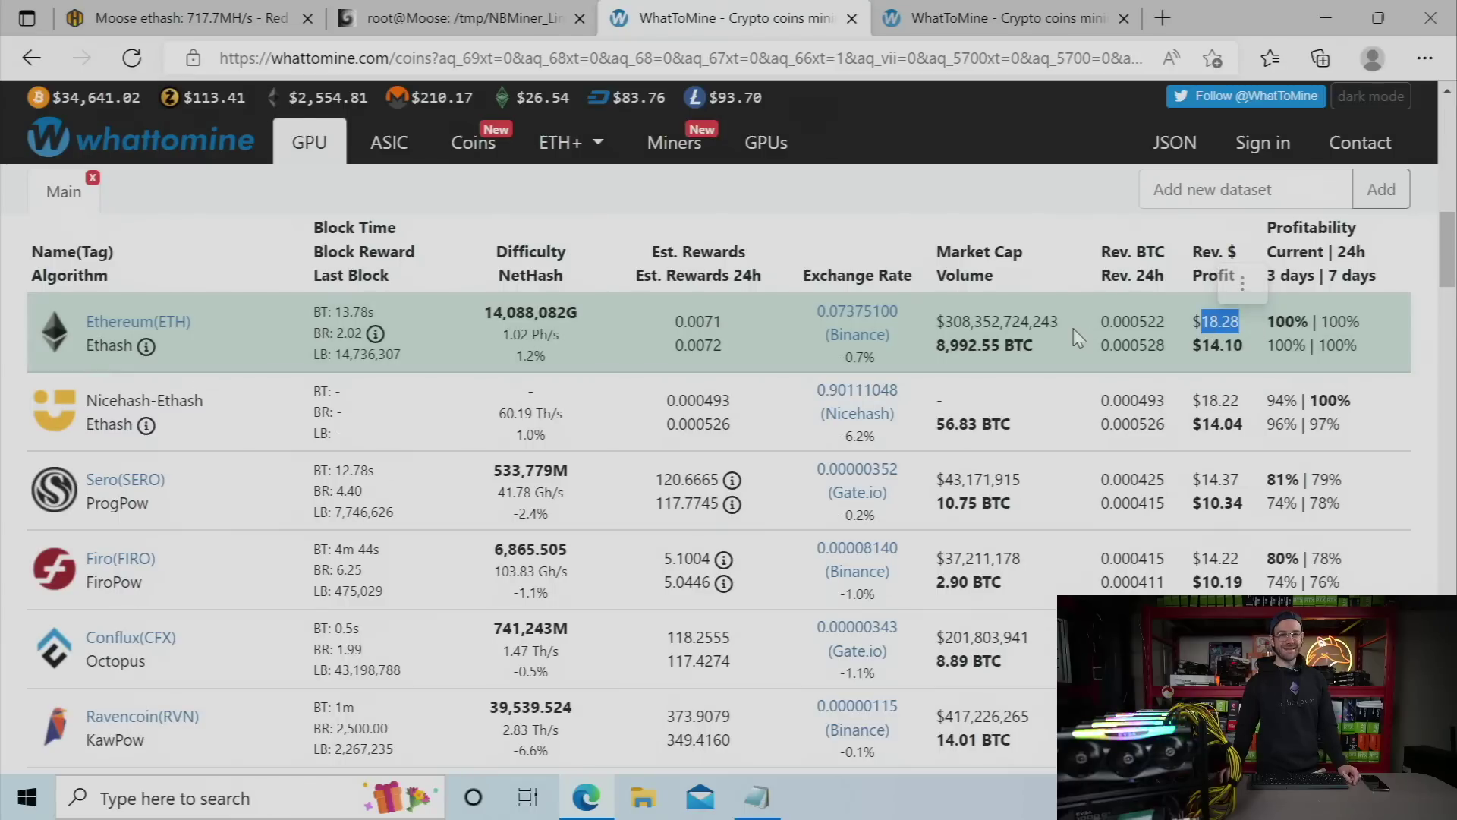
{"action": "left_click", "coordinate": [999, 23]}
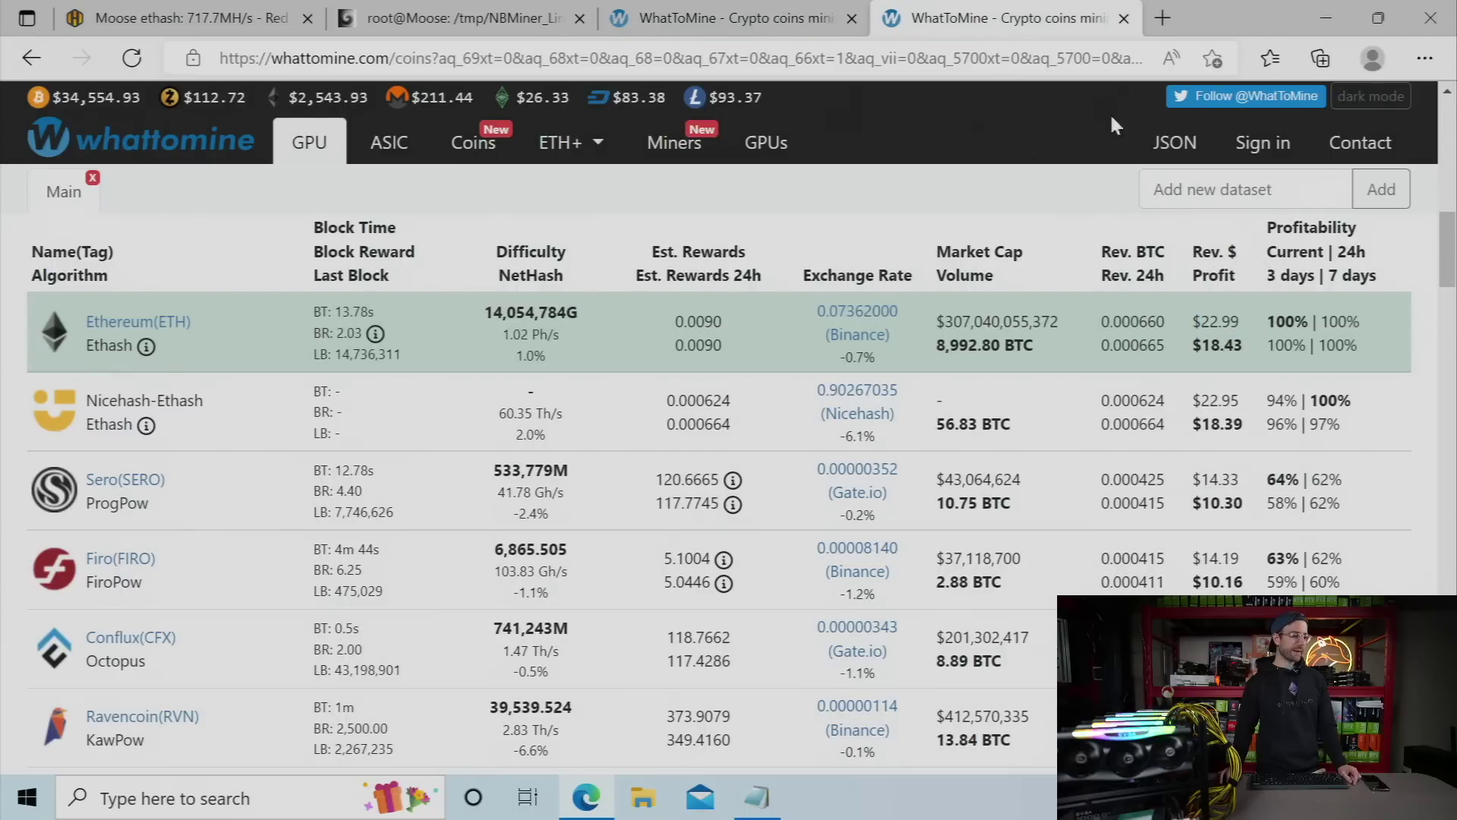
{"action": "left_click_drag", "start_coordinate": [1245, 322], "coordinate": [1235, 321]}
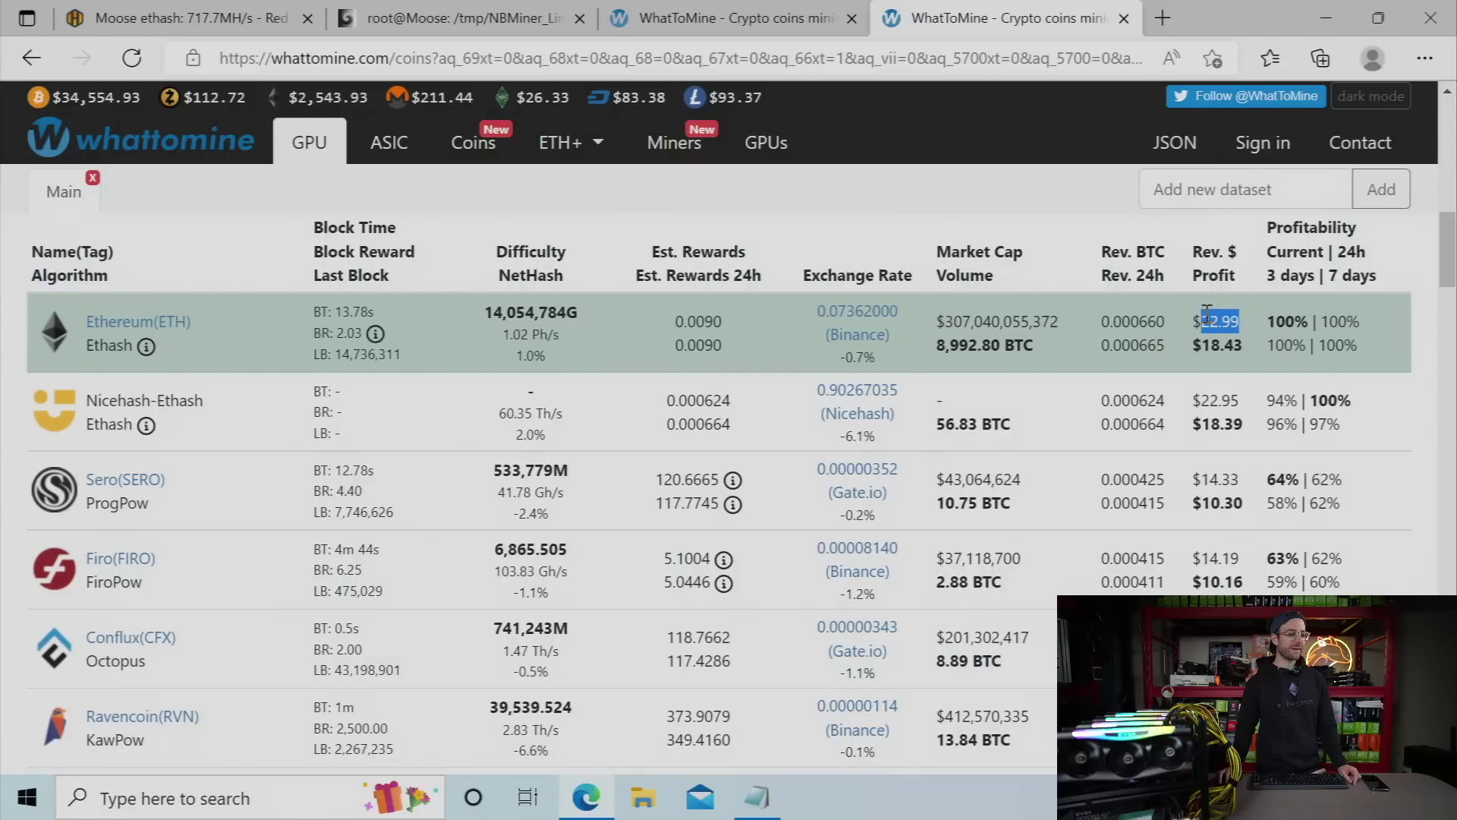